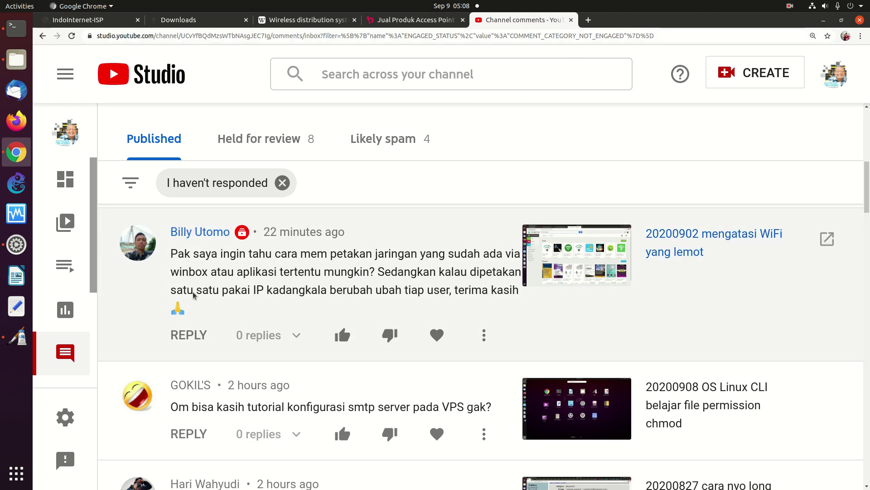
Open the wiki at onnocenter.or.id/wiki/ in a new browser tab
click(589, 19)
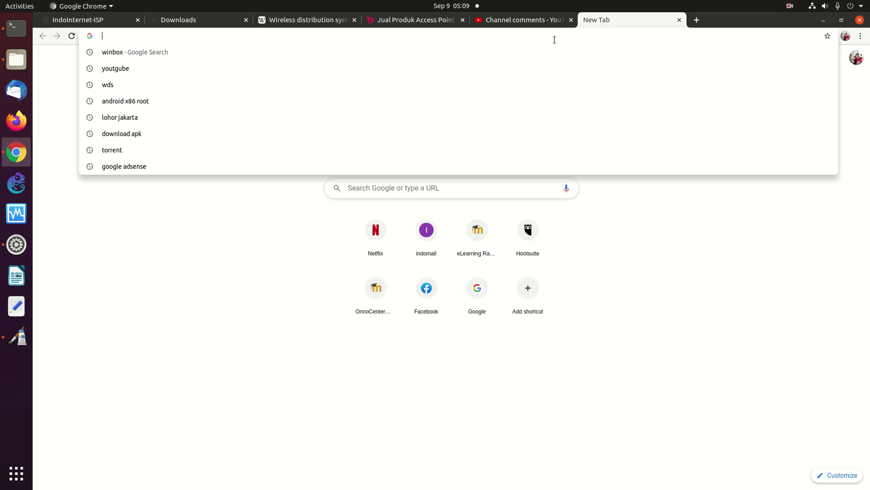
text(onnocenter.or.id/wiki/)
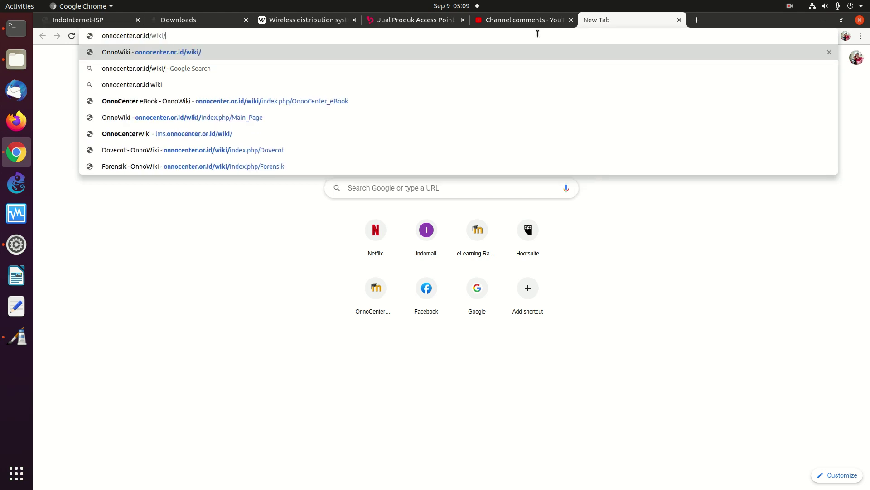
key(Return)
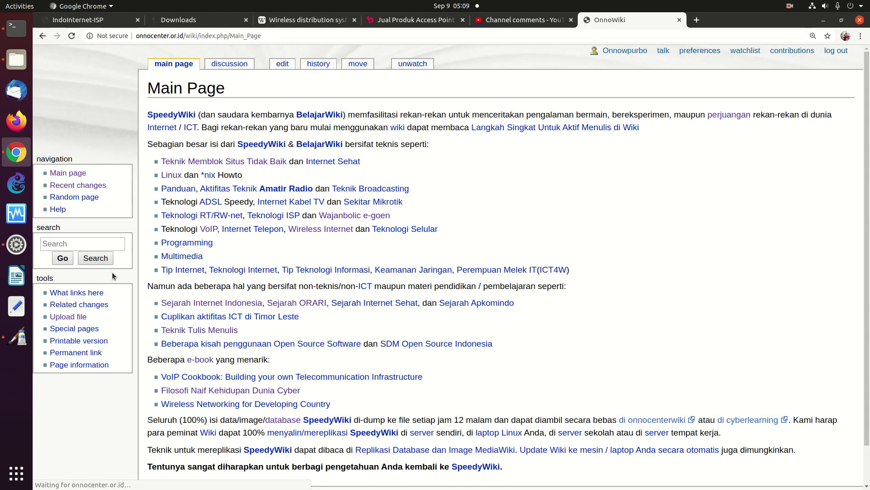
Search the wiki for "network man" and open the suggested article "Network manajemen"
click(99, 238)
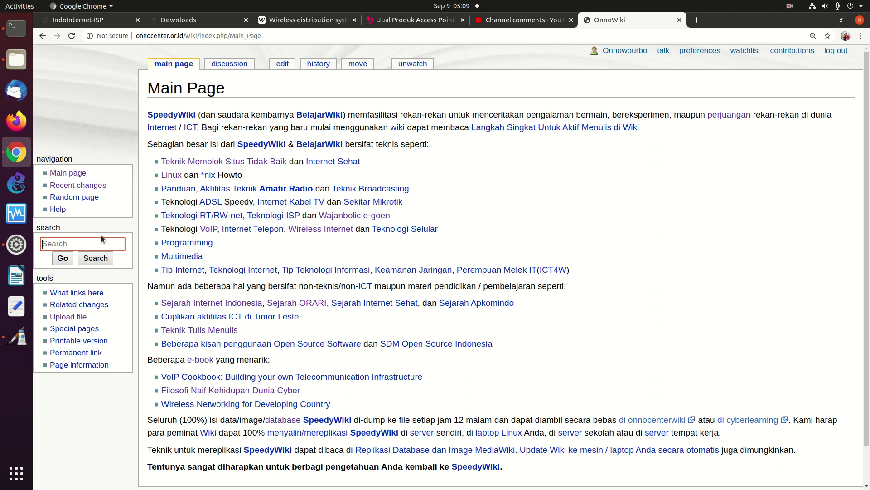
text(network)
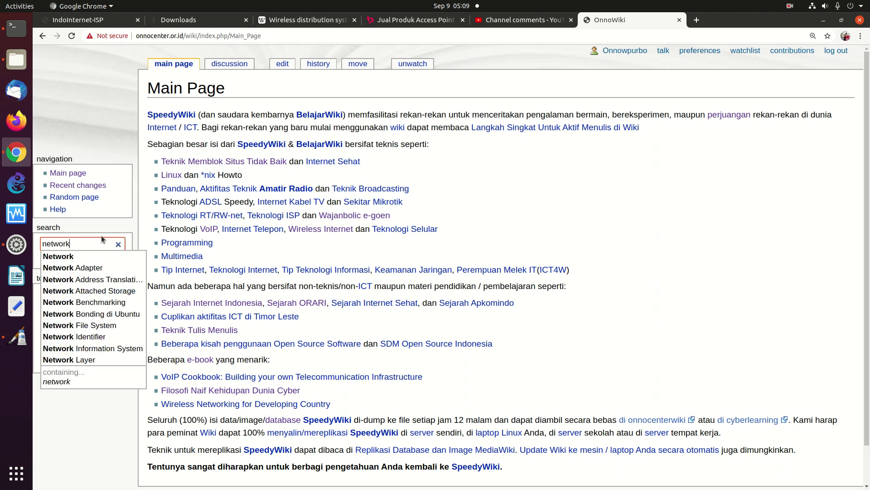
text( man)
key(Down)
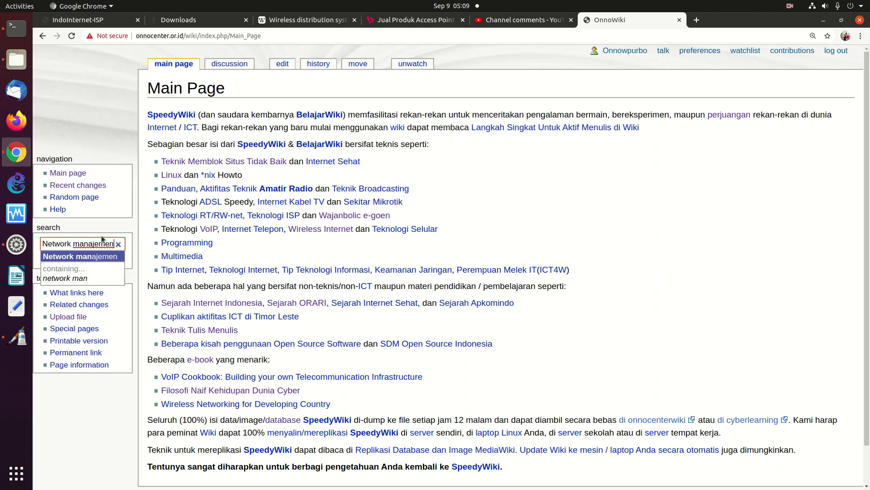
key(Return)
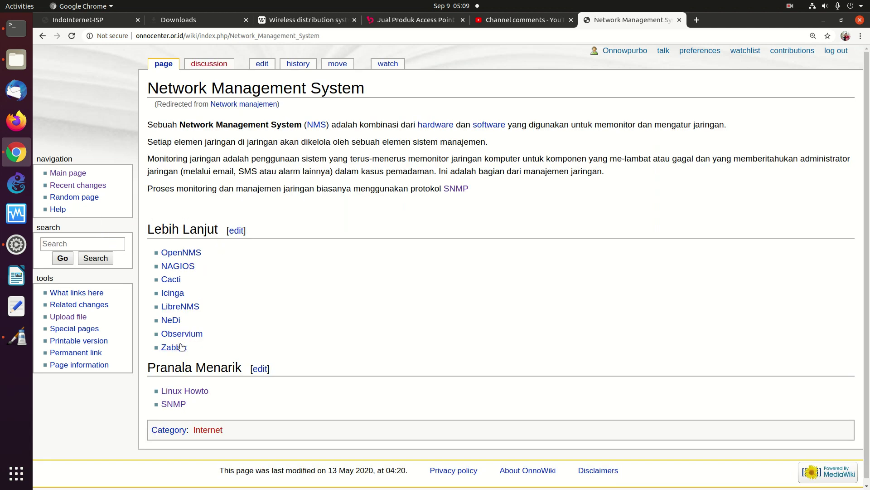
Go through the NAGIOS article to "NaGIOS XI: Operasional" and view its Operations Center screenshot, then return to that article
click(177, 266)
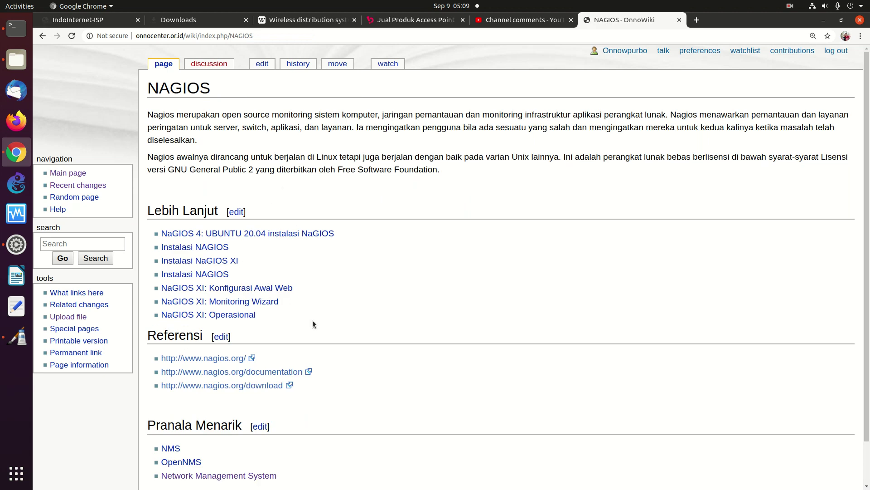
click(236, 314)
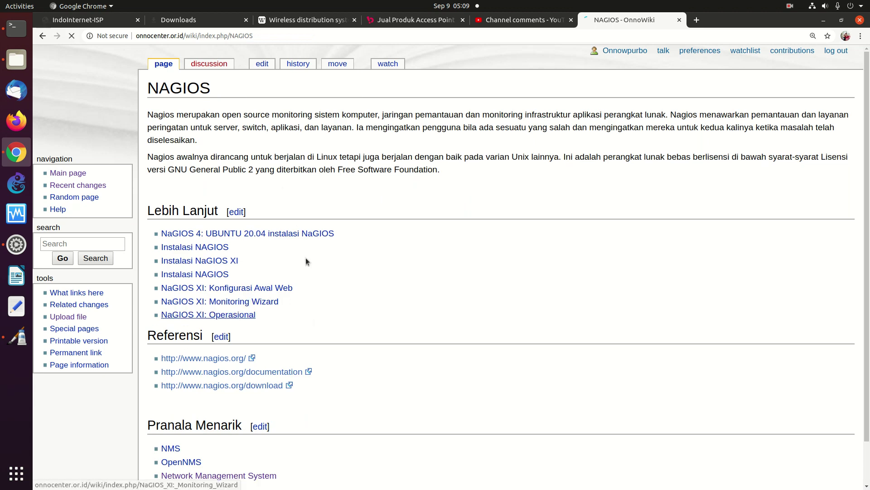
click(496, 318)
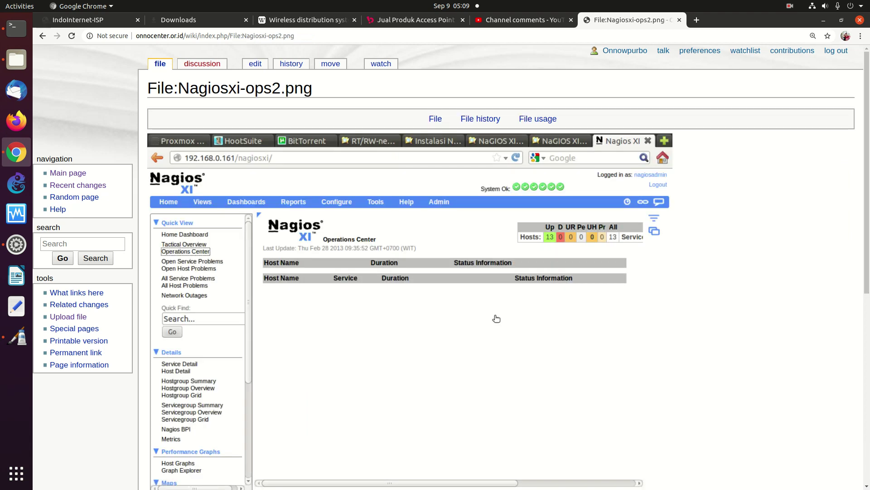
scroll(497, 318, down, 4)
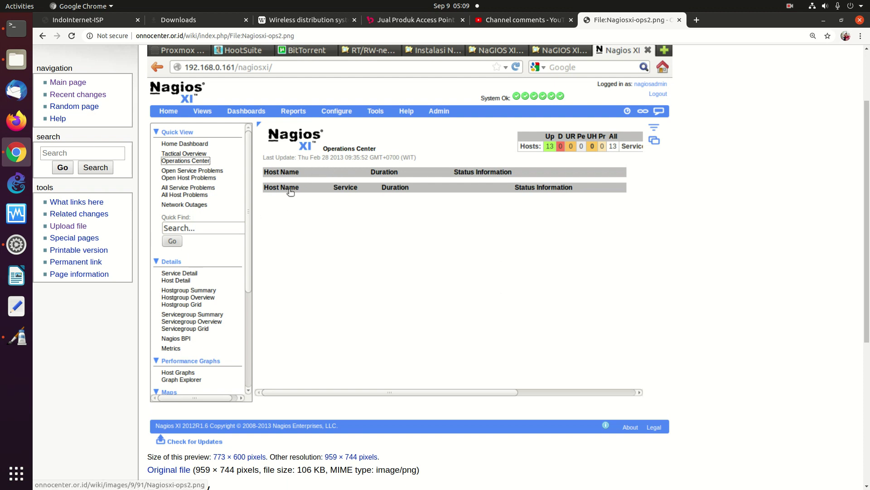
click(42, 35)
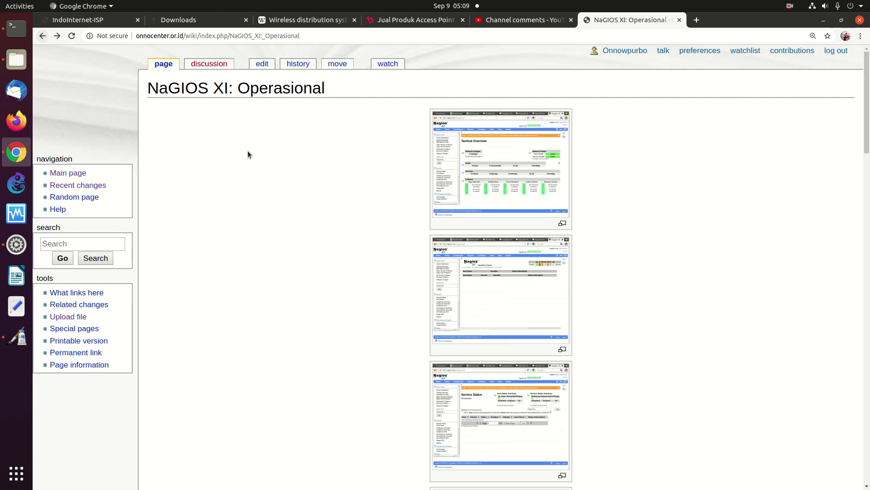
View the Tactical Overview screenshot from the NaGIOS XI: Operasional article and return to the NAGIOS article
click(507, 181)
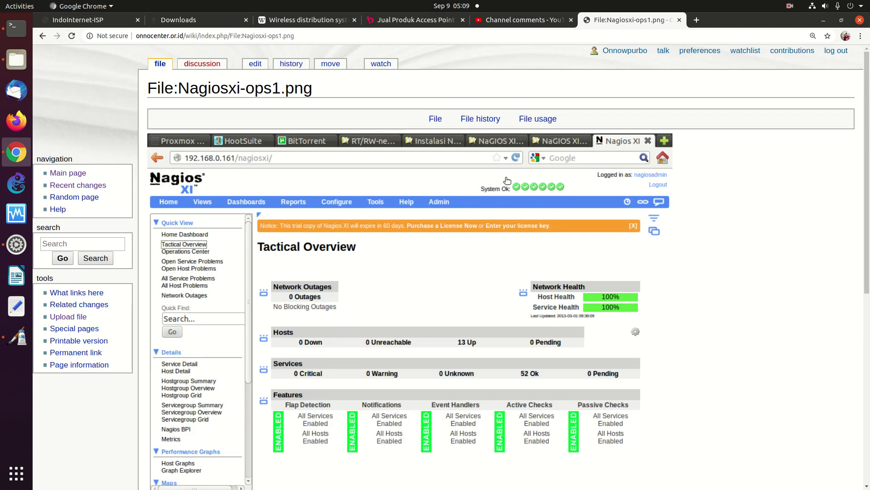
scroll(507, 180, down, 5)
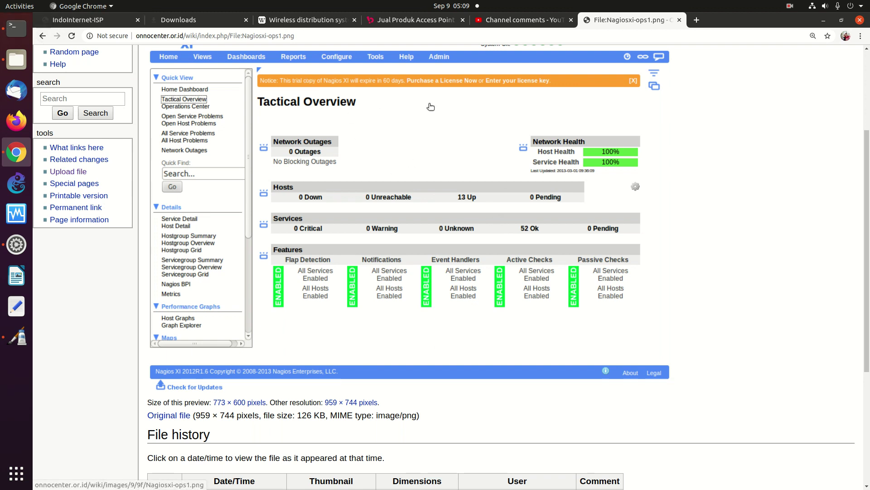
click(41, 36)
click(42, 37)
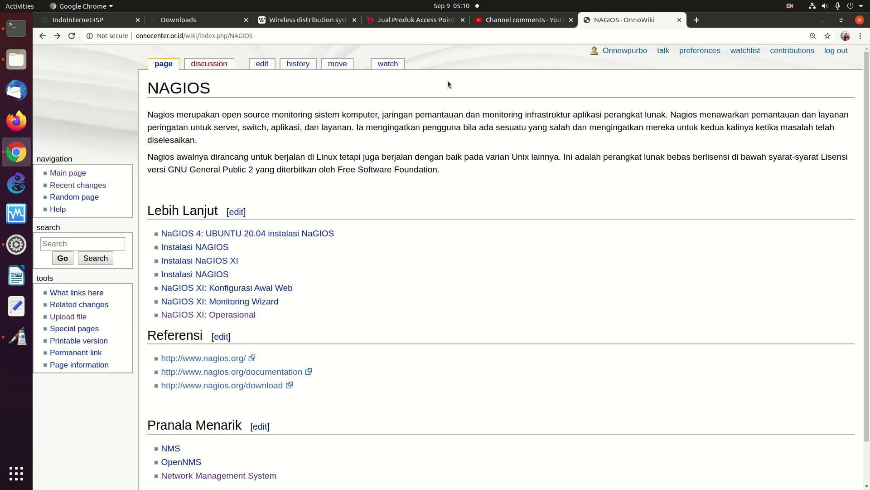
Check the viewer's question in the channel comments again and close the NAGIOS wiki tab
click(524, 22)
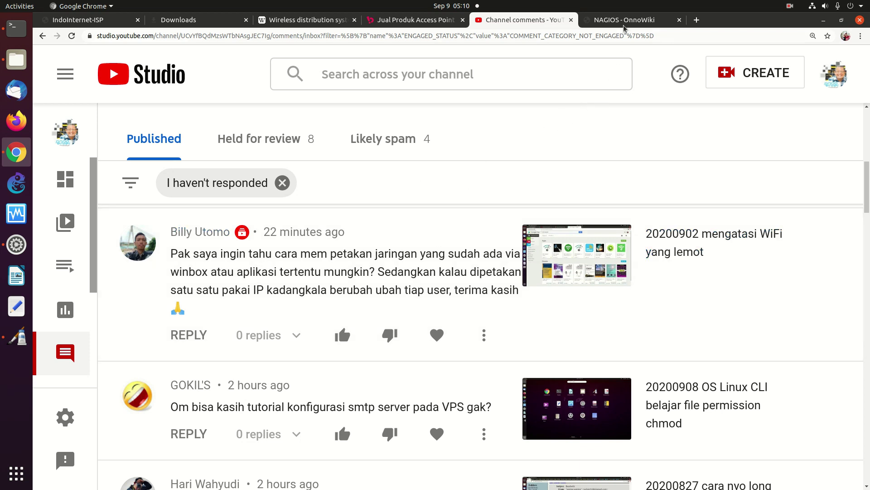
click(642, 23)
click(679, 20)
Open mikrotik.com in a new browser tab and go to its software downloads page
click(582, 23)
text(mik)
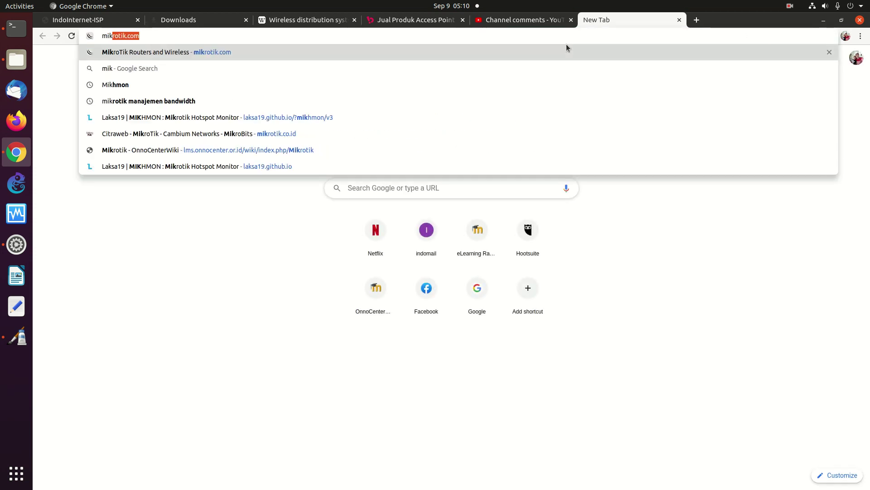
text(rotik.)
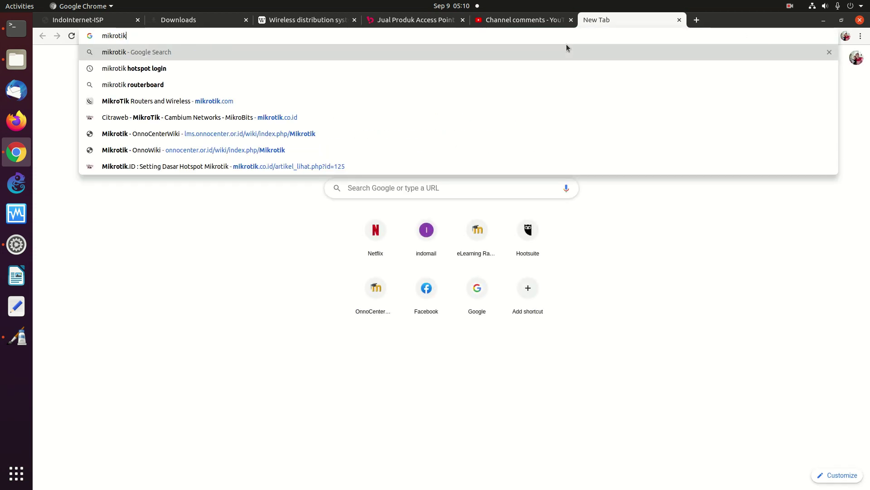
text(com)
key(Return)
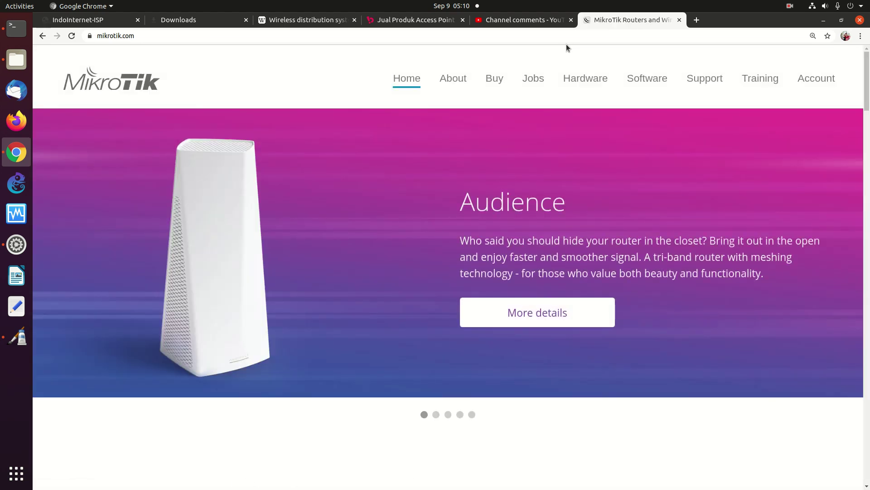
click(642, 78)
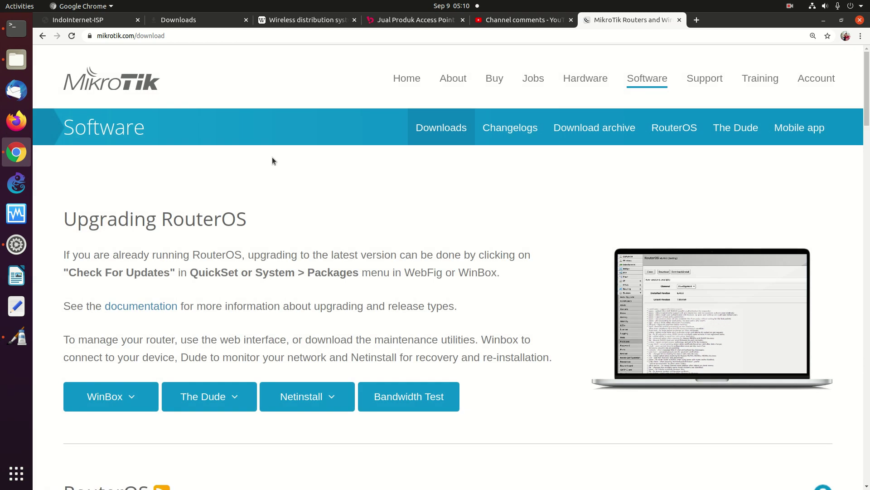
scroll(273, 156, down, 2)
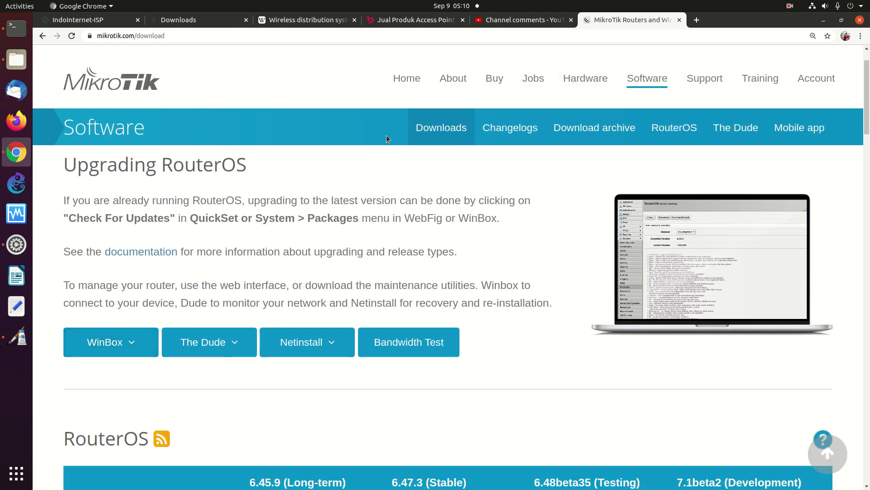
Reread the network mapping question in the YouTube channel comments and return to the MikroTik downloads page
click(96, 20)
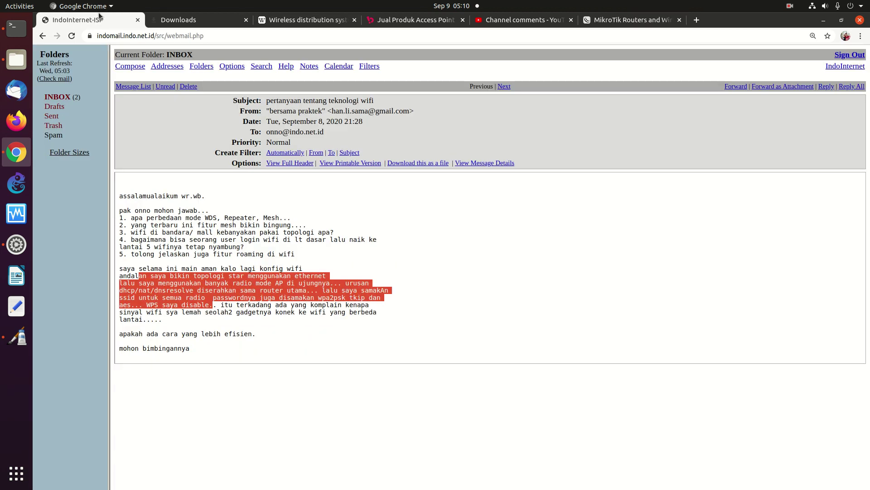
click(174, 21)
click(485, 20)
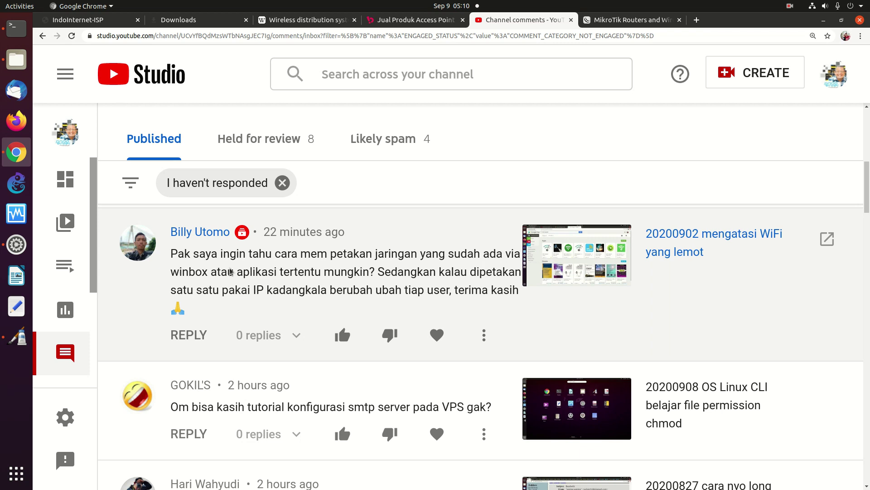
click(635, 20)
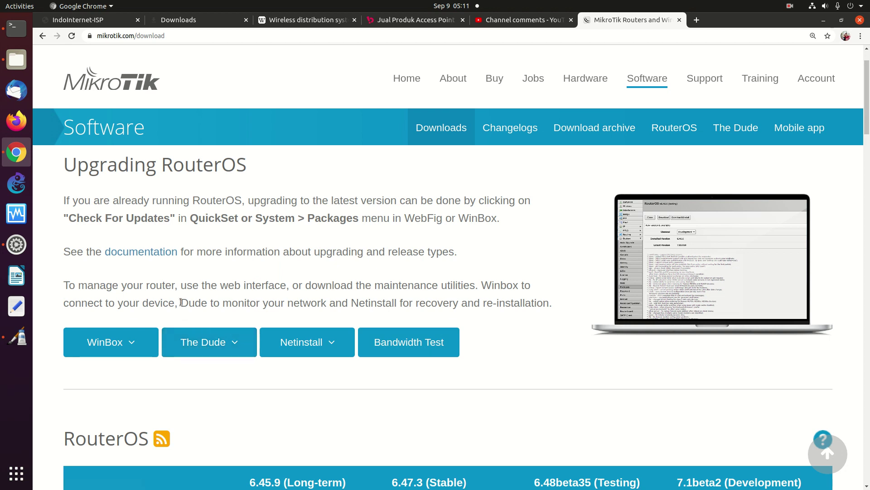
Highlight the text "Dude to monitor your network" and download The Dude in version 6.47.3 (Stable)
drag(181, 302, 326, 303)
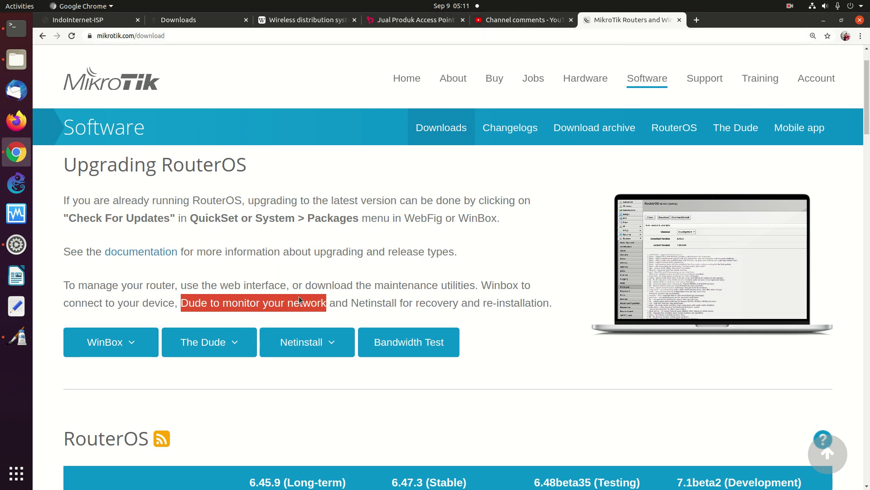
click(219, 347)
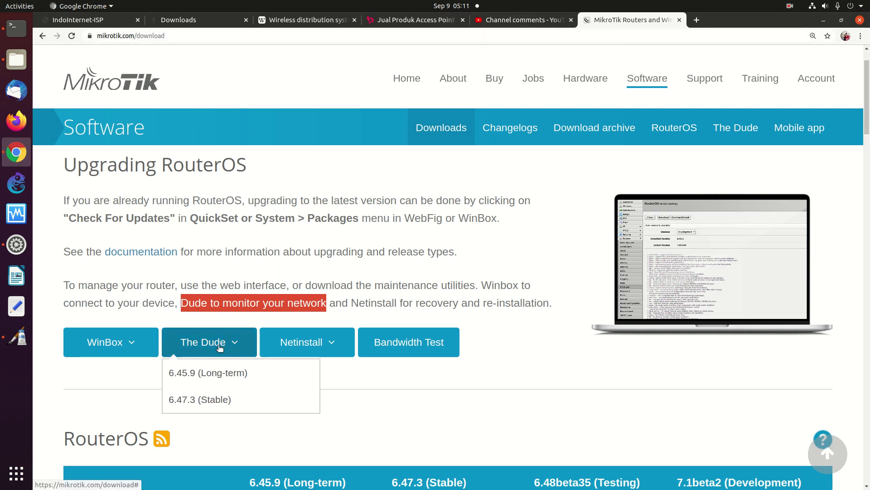
click(184, 405)
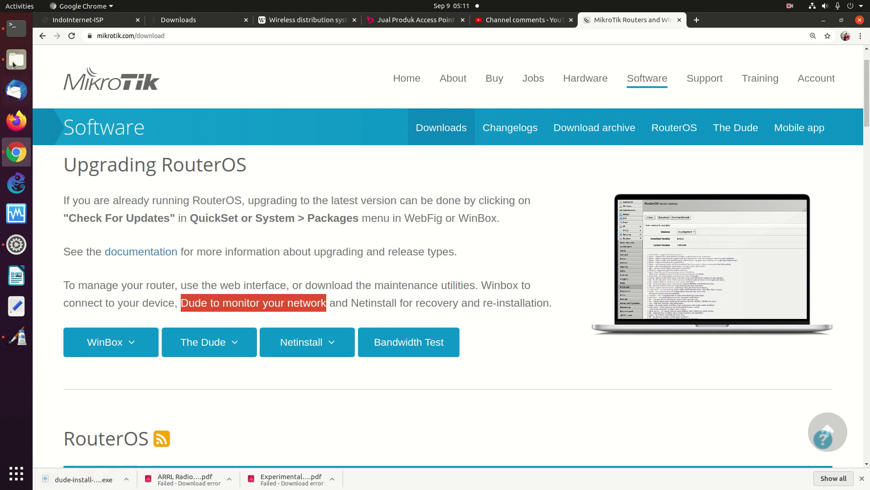
Switch to the Terminal, change to the Downloads directory and list its files
click(27, 29)
text(cd Dow)
key(Tab)
key(Return)
text(;l)
key(BackSpace)
key(BackSpace)
text(ls)
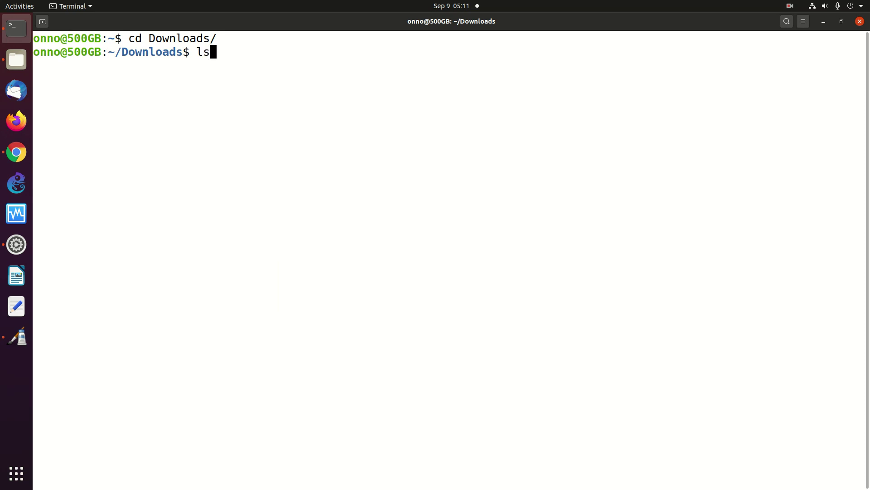
key(Return)
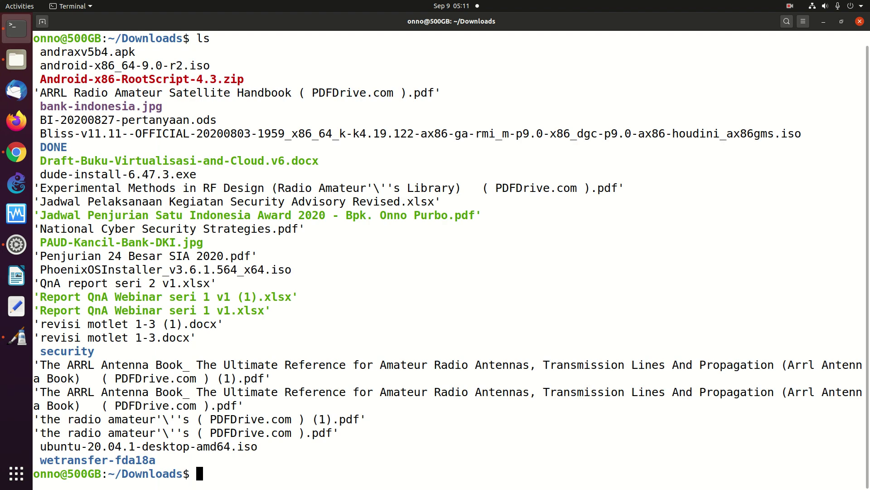
Run the downloaded dude-install-6.47.3.exe with Wine
text(wine dude)
key(Tab)
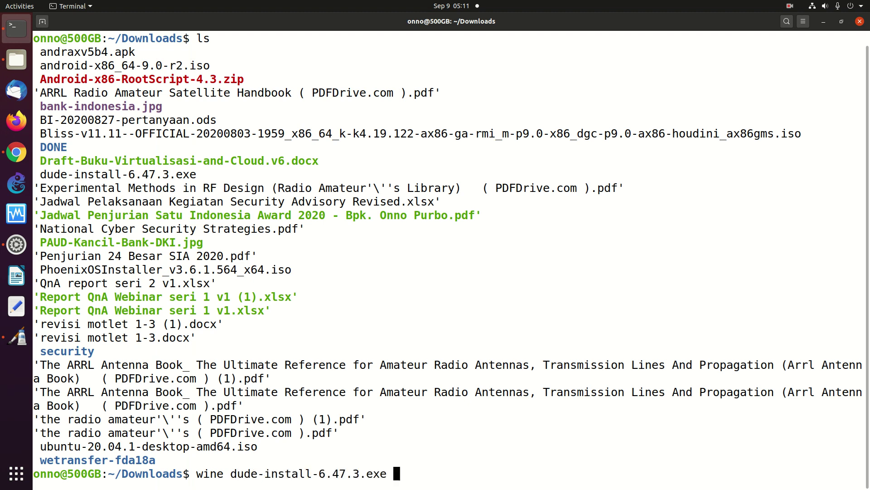
key(Return)
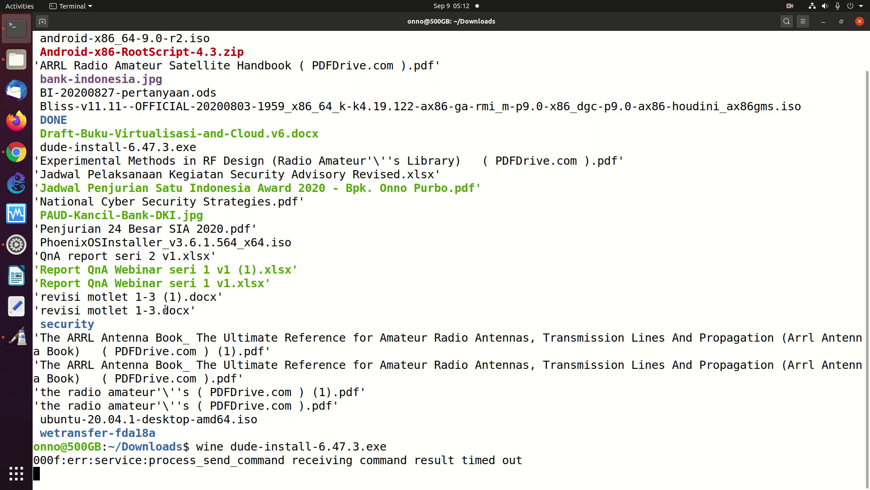
Interrupt the stalled Wine process and run dude-install-6.47.3.exe with Wine again
key(ctrl+c)
key(ctrl+c)
key(ctrl+c)
key(ctrl+c)
key(ctrl+c)
key(ctrl+c)
key(ctrl+c)
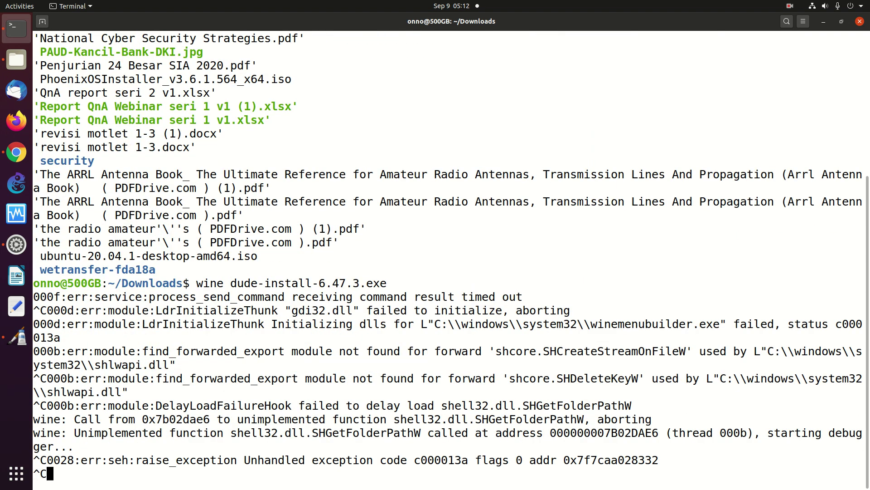
key(Up)
key(Return)
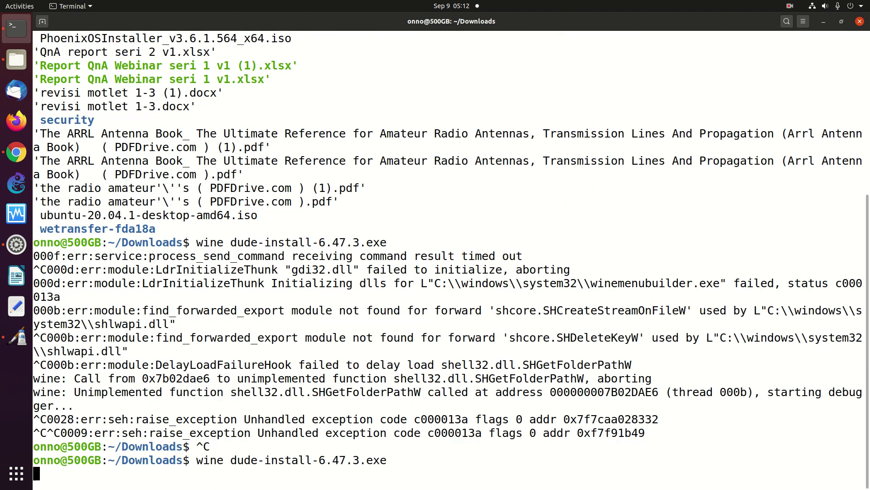
click(17, 152)
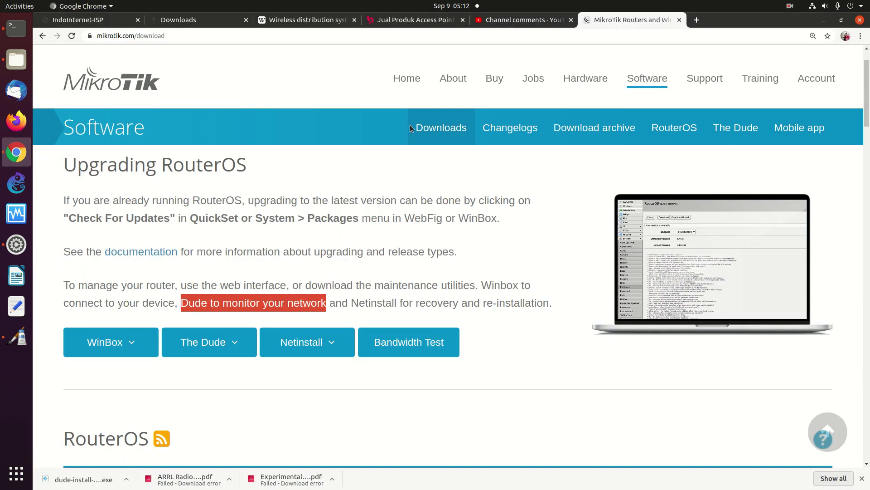
click(697, 20)
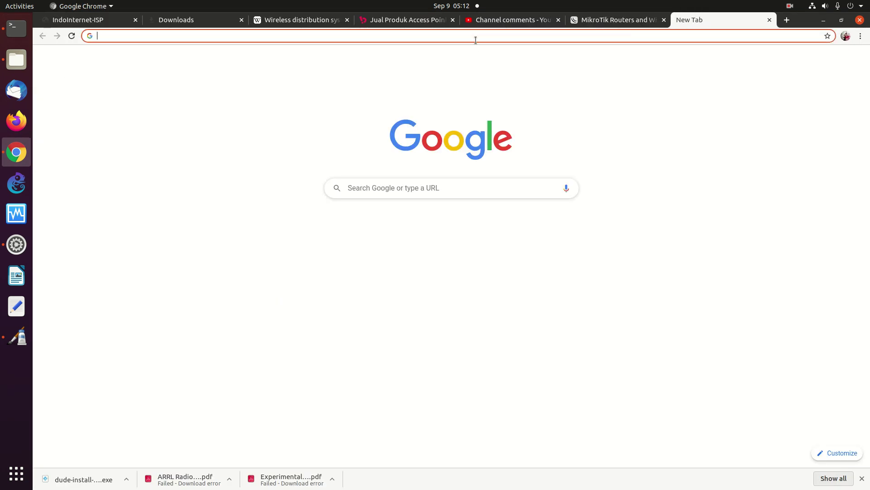
click(474, 38)
text(dedu)
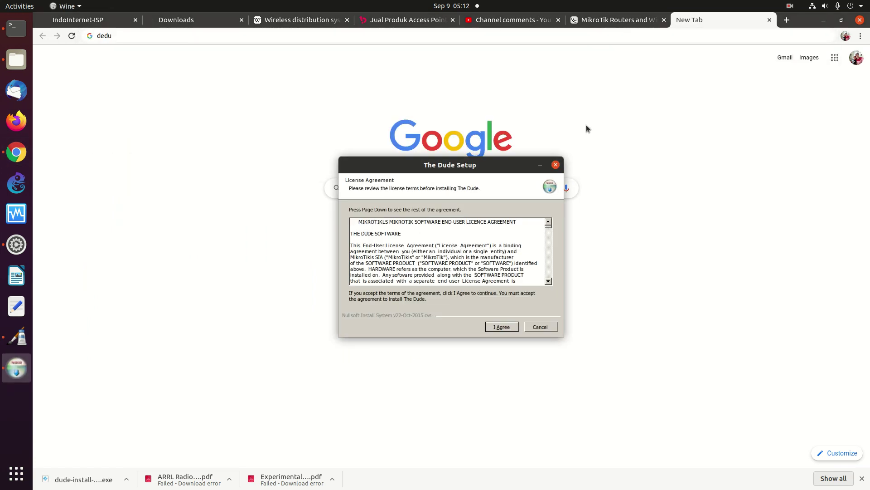
Accept The Dude's licence, install the default components to C:\Program Files (x86)\Dude and close the setup
click(494, 325)
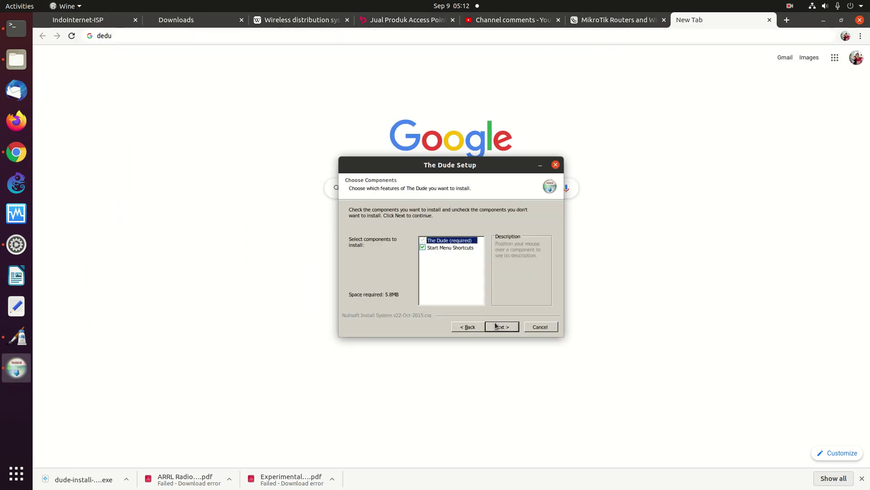
click(496, 325)
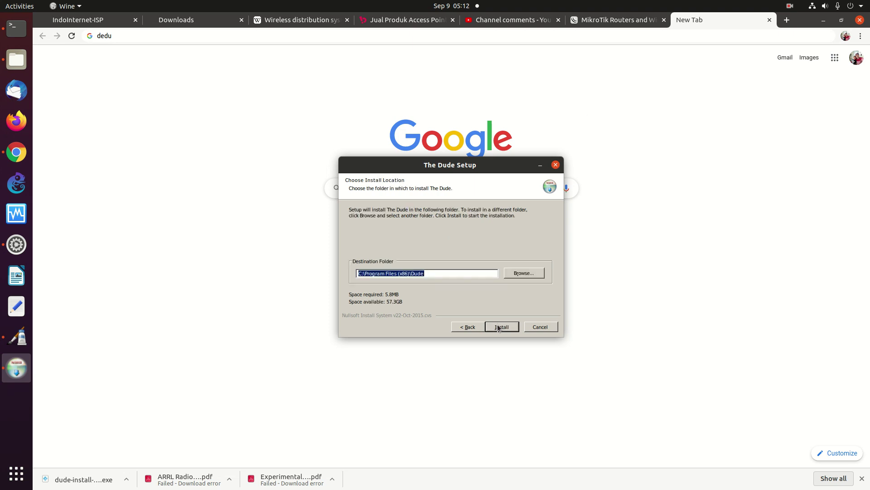
click(499, 327)
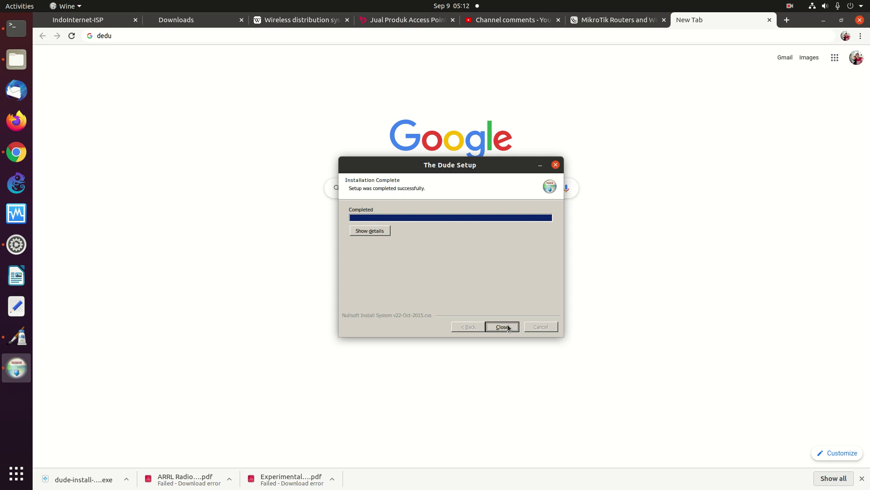
click(508, 328)
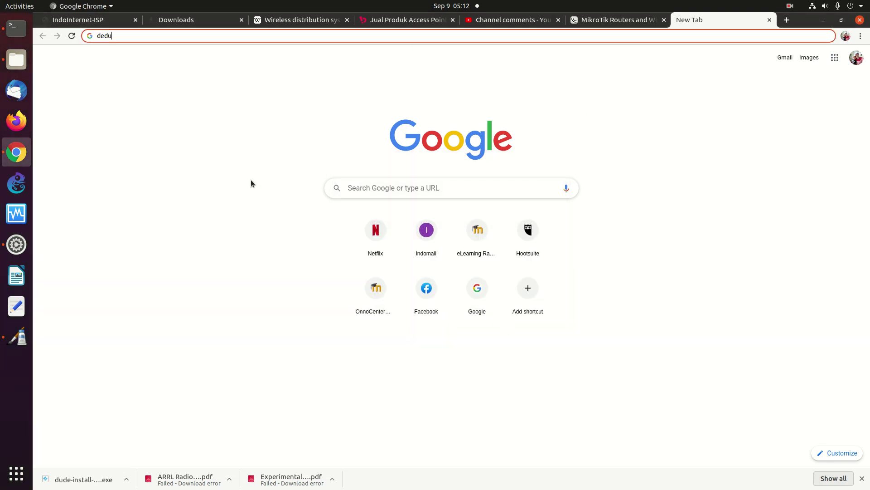
Minimise the Chrome, Terminal, Files and Pinta windows to reach the desktop, and select the Trash there
click(824, 21)
click(826, 22)
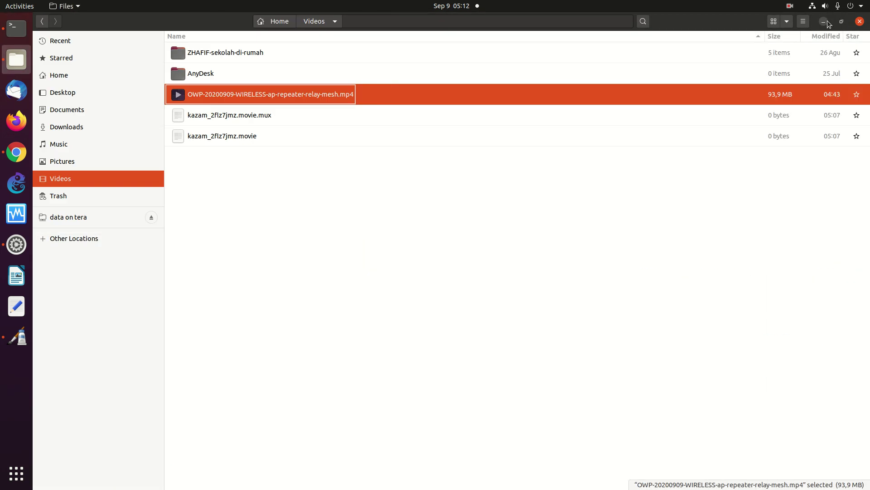
click(824, 21)
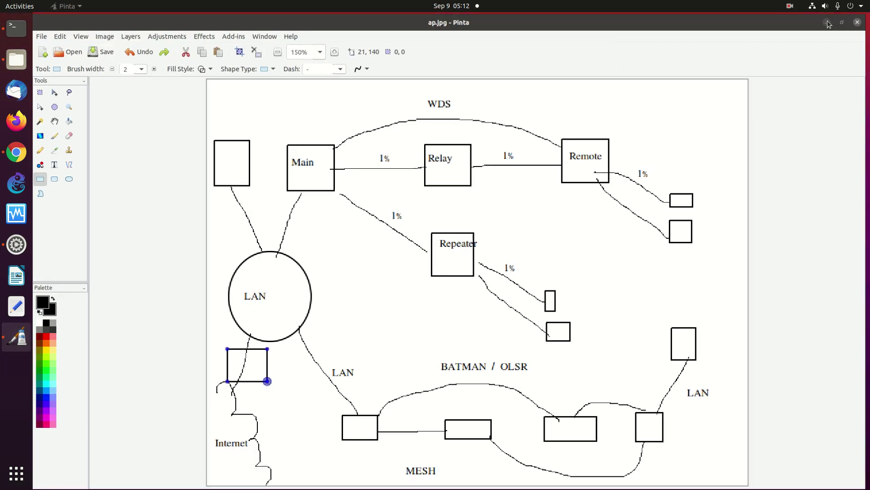
click(830, 22)
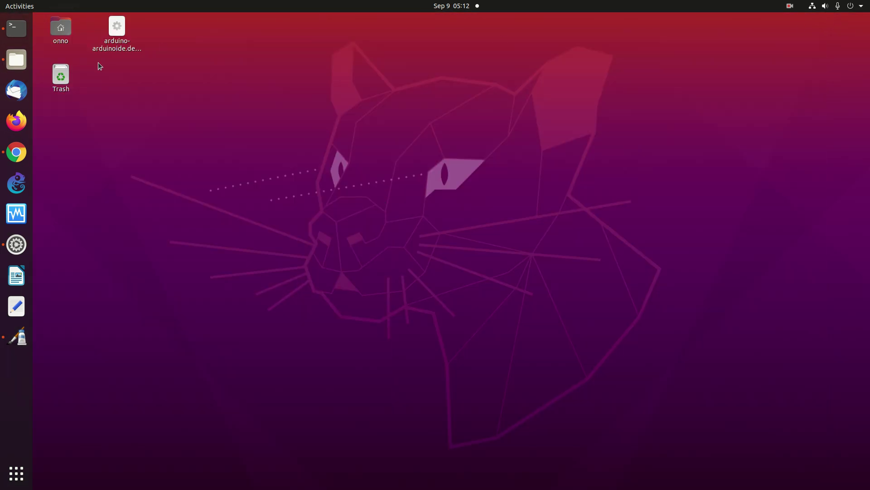
click(66, 69)
right_click(68, 72)
click(125, 80)
click(472, 269)
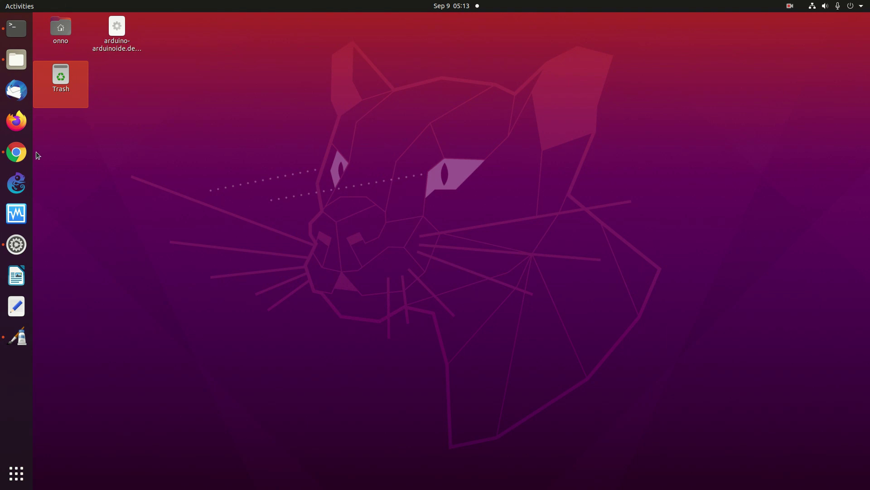
Return to the Terminal and run dude-install-6.47.3.exe with Wine once more, completing the setup with the default components and folder
click(16, 28)
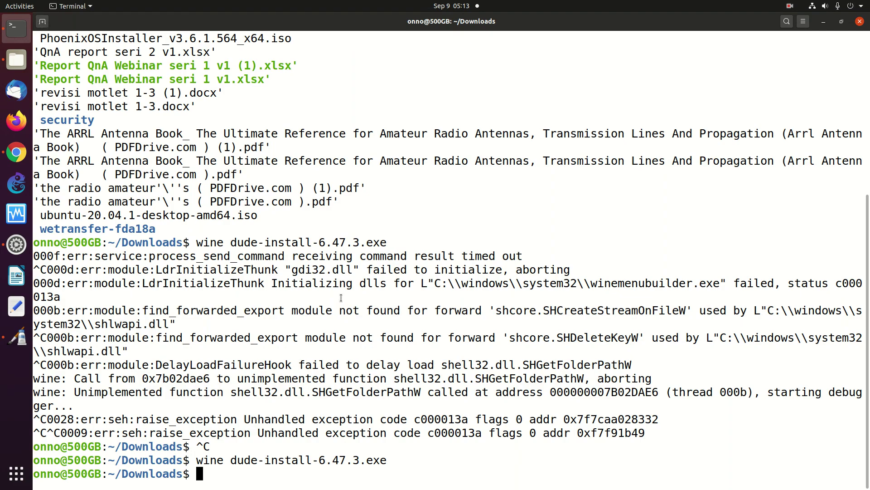
key(Up)
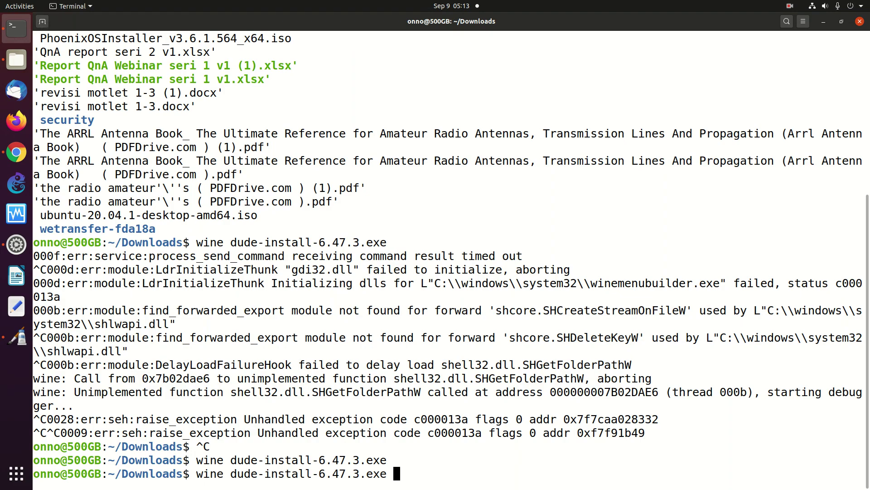
key(Return)
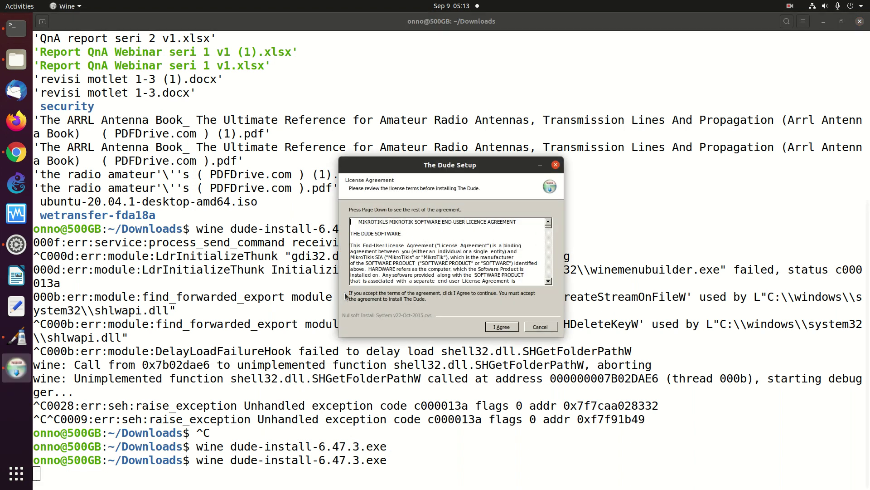
click(514, 326)
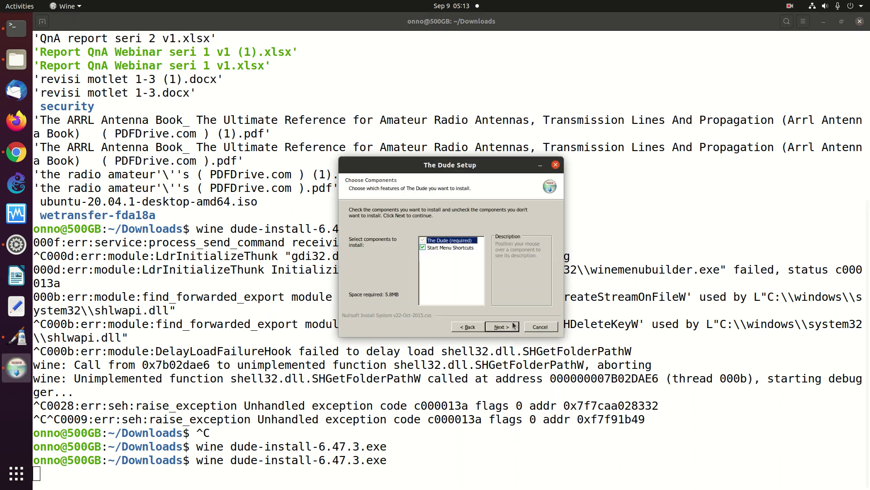
mouse_move(444, 242)
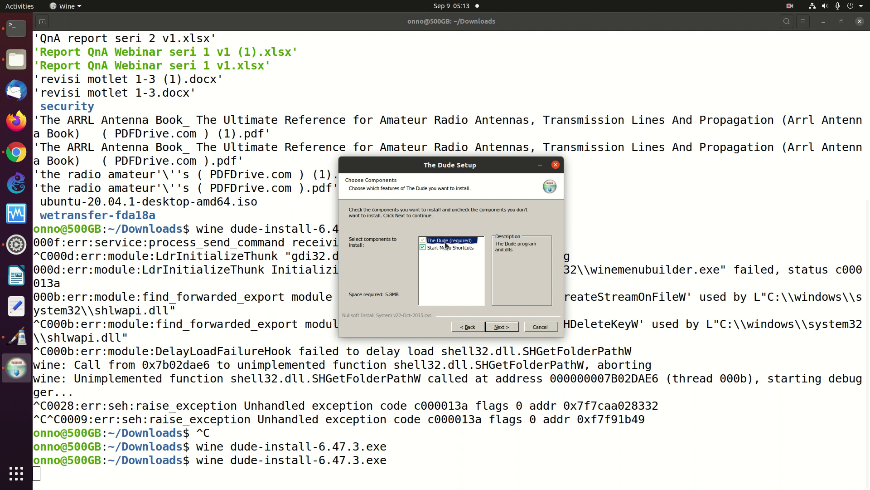
click(496, 327)
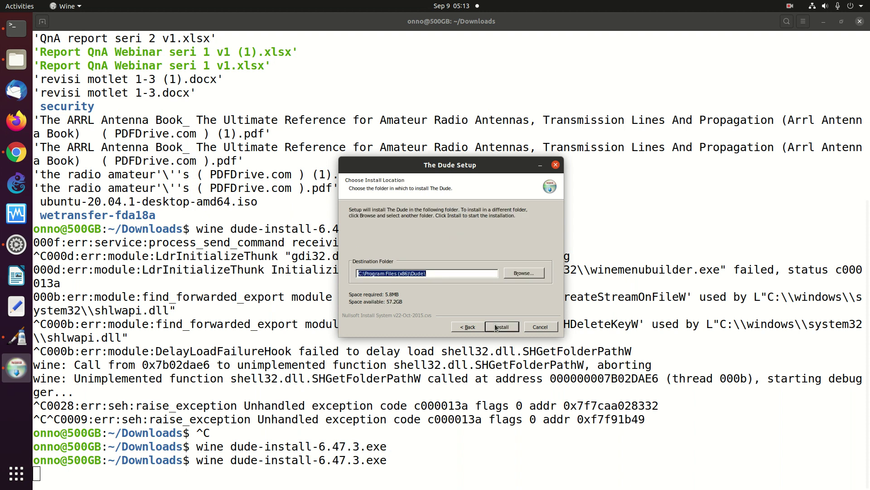
click(496, 327)
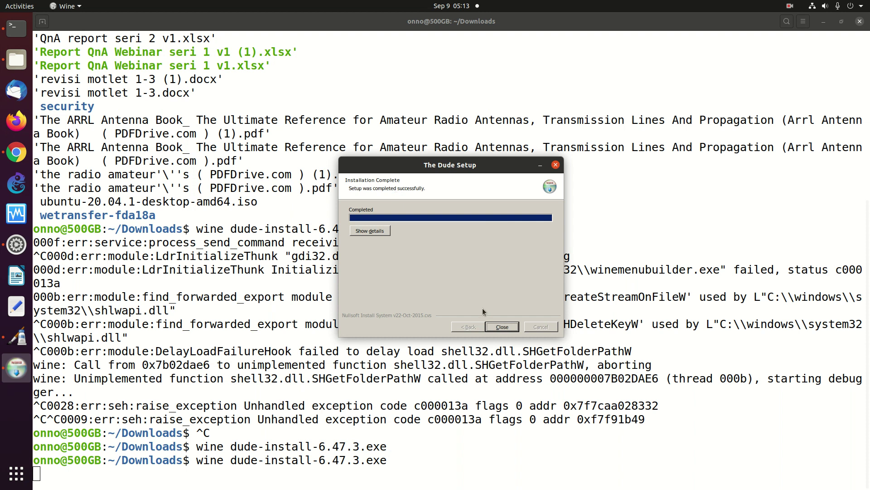
click(499, 327)
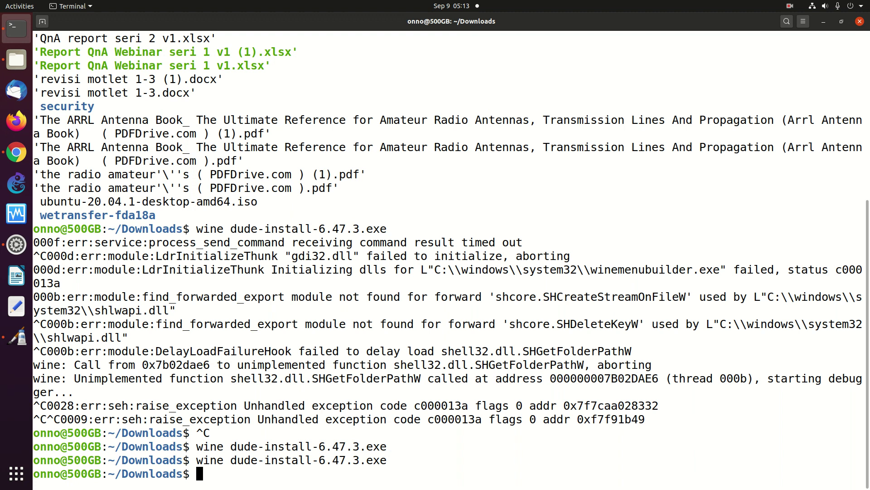
click(825, 22)
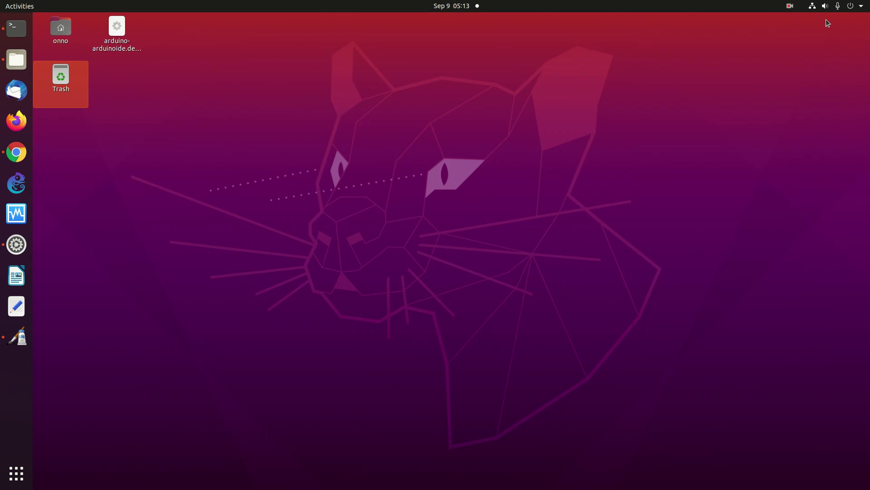
right_click(208, 90)
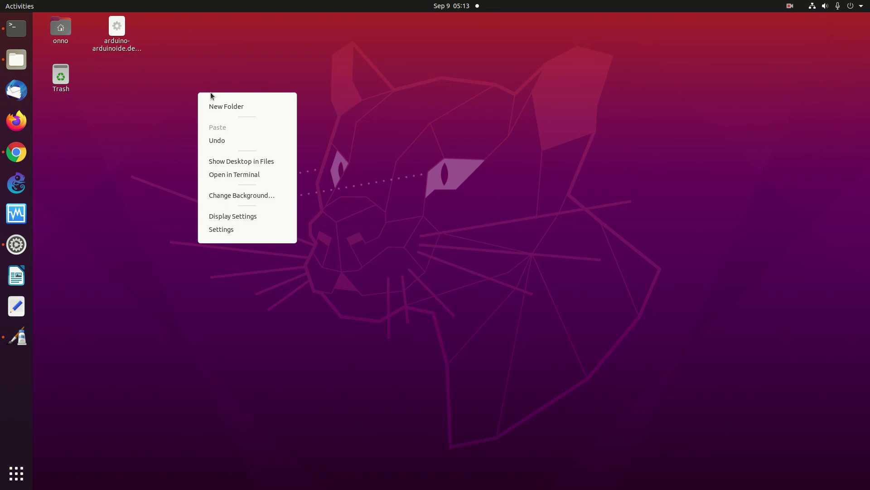
click(146, 183)
Bring back the Terminal and search the file system for dude with the locate command
click(16, 28)
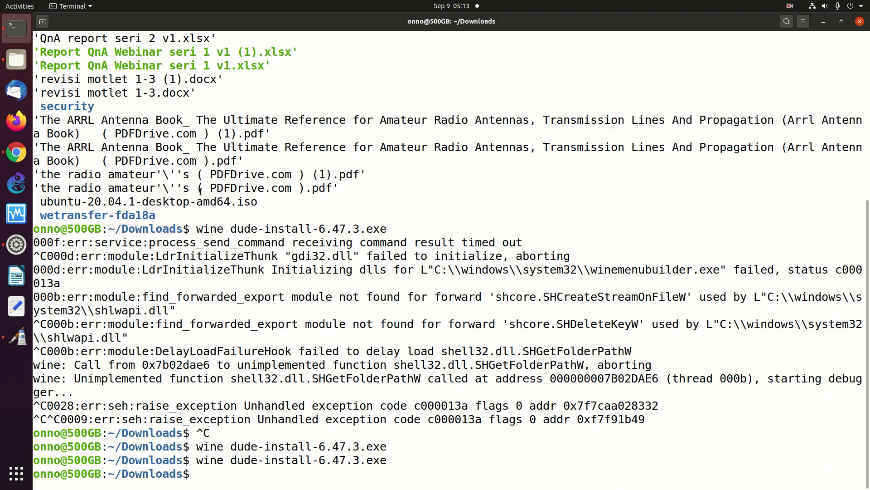
text(locate dude)
key(Return)
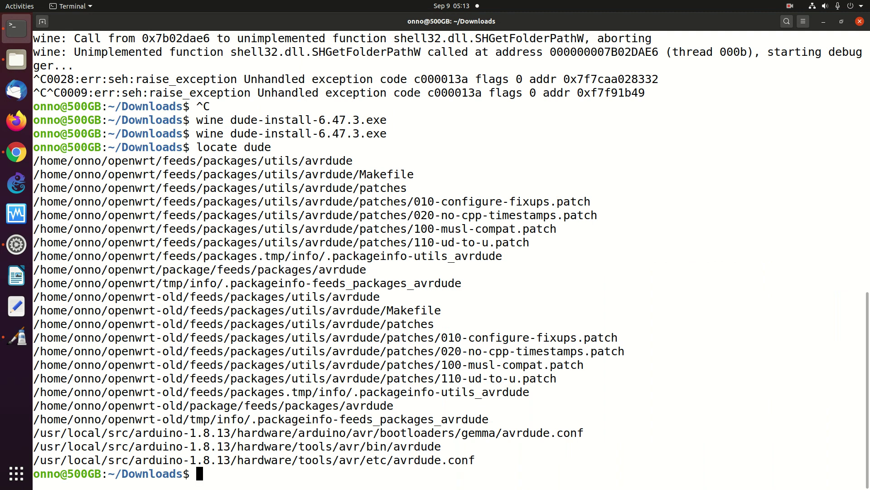
Go up to the home directory, change into .wine/drive_c and list its contents
text(cd ..)
key(Return)
text(cd .wine/d)
key(Tab)
key(Tab)
key(Tab)
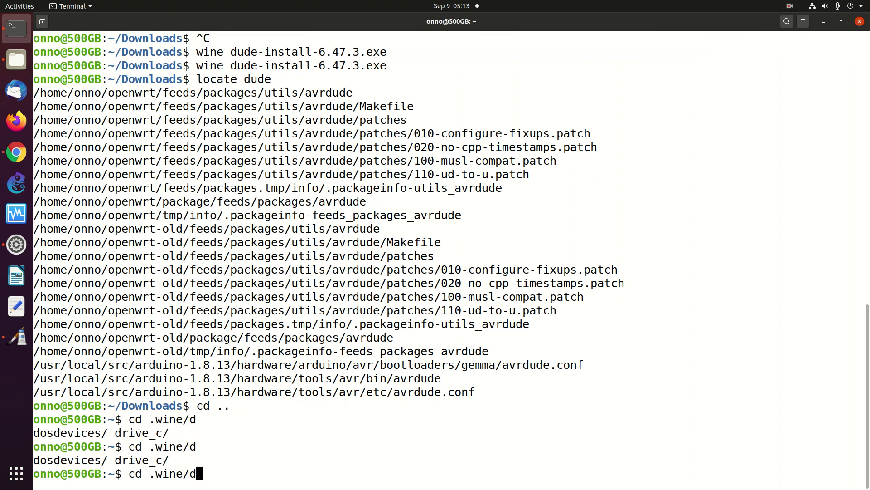
text(r)
key(Tab)
key(Return)
text(ls)
key(Return)
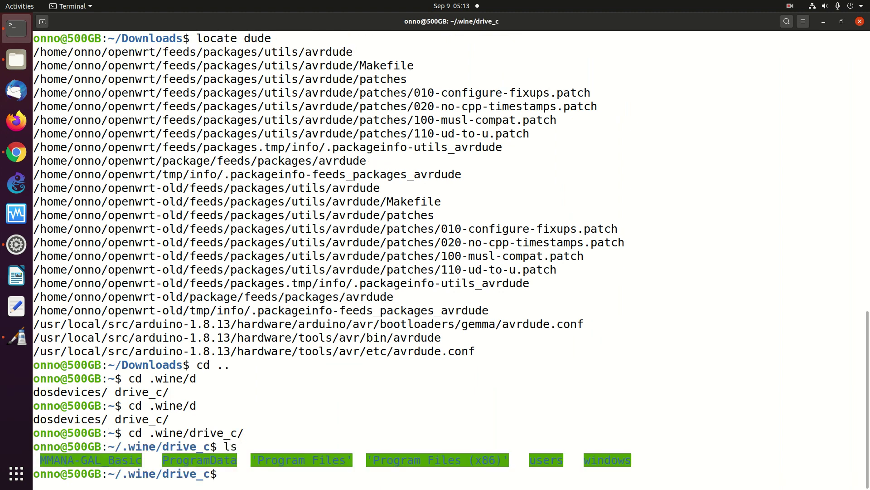
Change into the Program Files (x86) directory of the Wine drive and list its contents
text(cd P)
key(Tab)
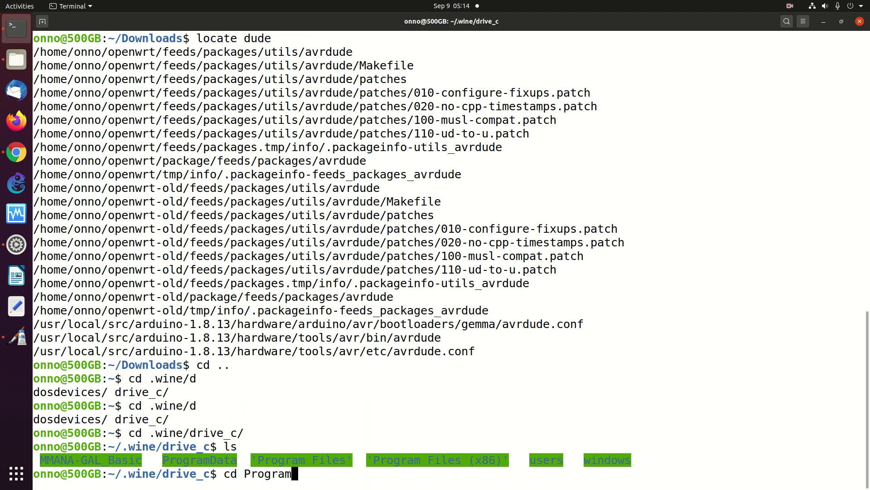
text(_)
text(F)
key(BackSpace)
key(BackSpace)
key(Tab)
key(Tab)
key(Tab)
text(\)
key(Tab)
text(\ (x)
key(BackSpace)
key(BackSpace)
text(\()
key(Tab)
key(Return)
text(ls)
key(Return)
Clear the terminal, then enter the Dude directory and list its files
text(clear)
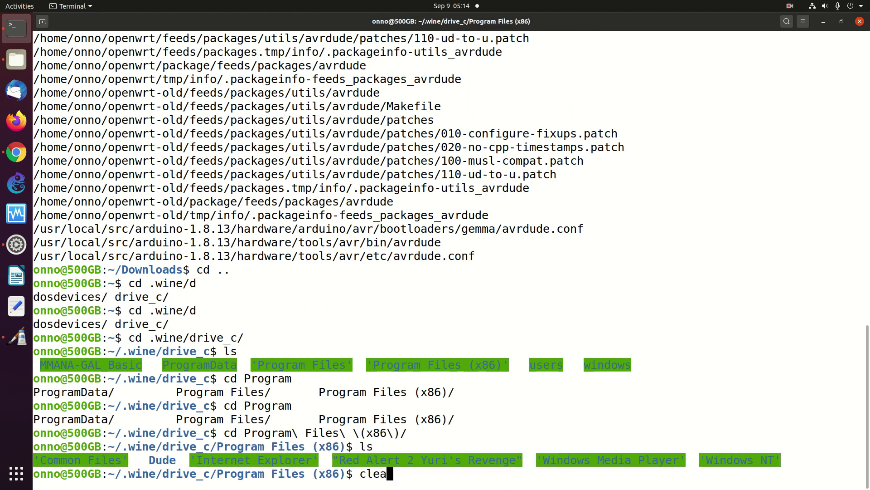
key(Return)
text(cd )
text(Dyu)
key(BackSpace)
key(BackSpace)
text(ude)
key(Tab)
key(Return)
text(ls)
key(Return)
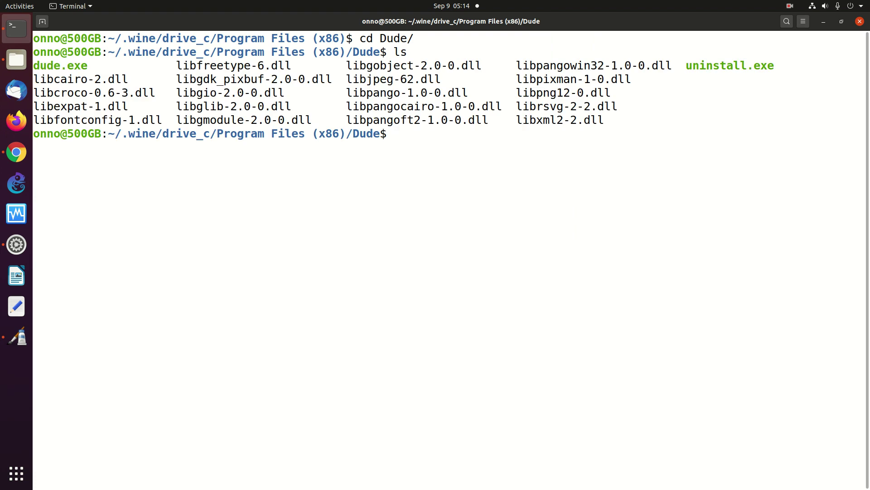
Launch dude.exe with Wine from the Dude directory
text(wine dude)
key(Tab)
key(Return)
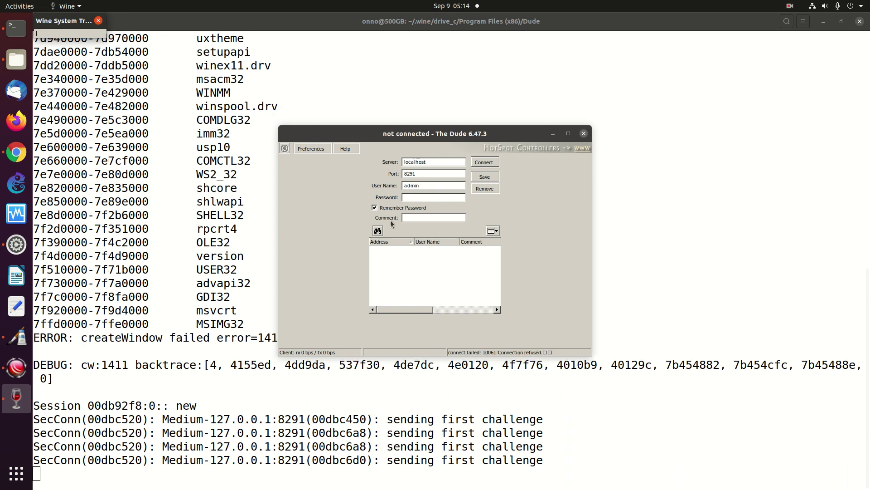
Try to connect to the localhost server on port 8291 and view the client preferences without changing them
click(484, 163)
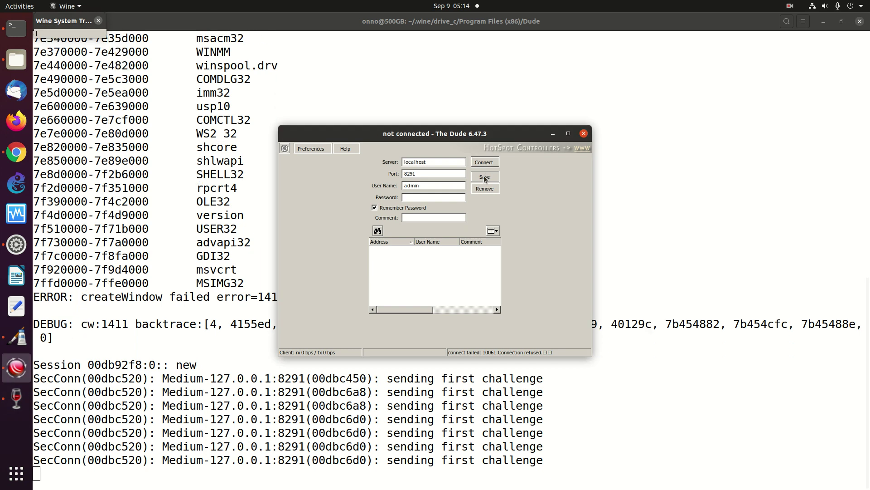
click(306, 150)
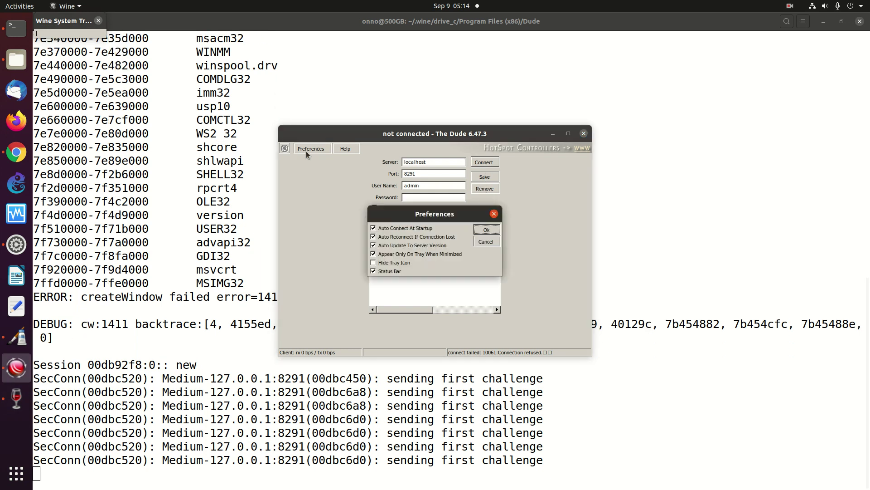
click(484, 241)
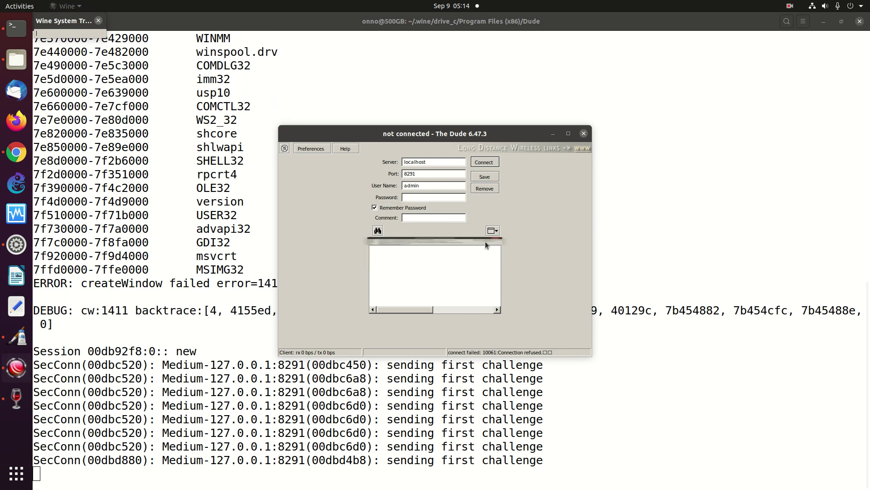
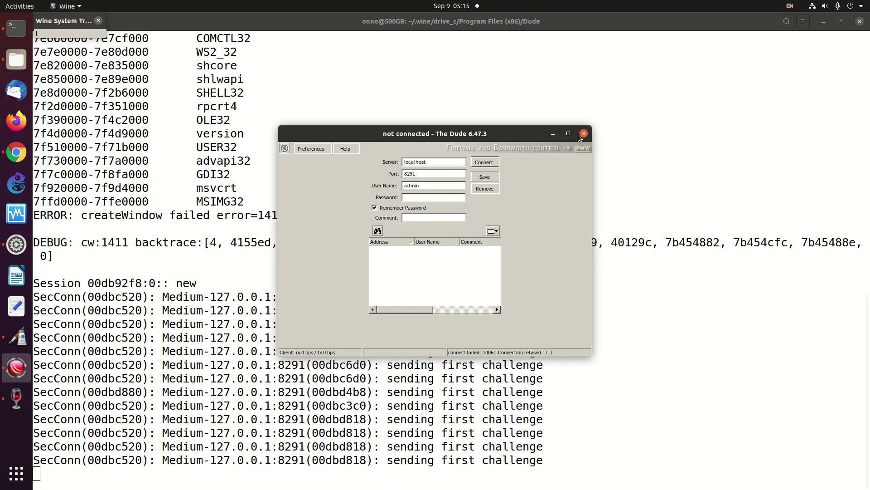
Close The Dude client and switch to Chrome
click(580, 136)
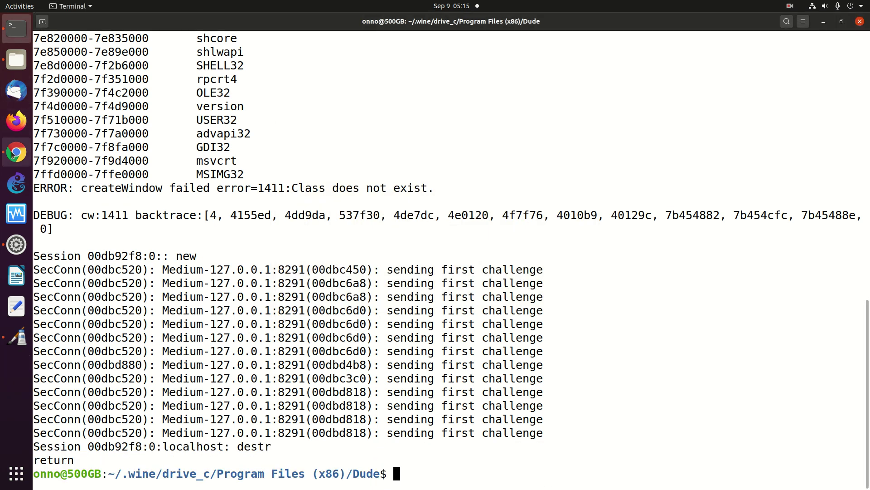
click(10, 154)
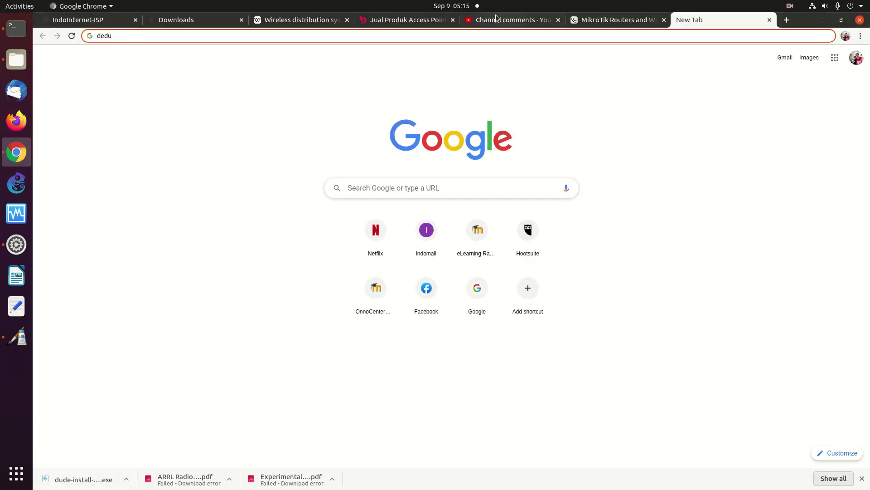
Search Google for "dude mikrotik" in the new browser page and show the image results
click(508, 19)
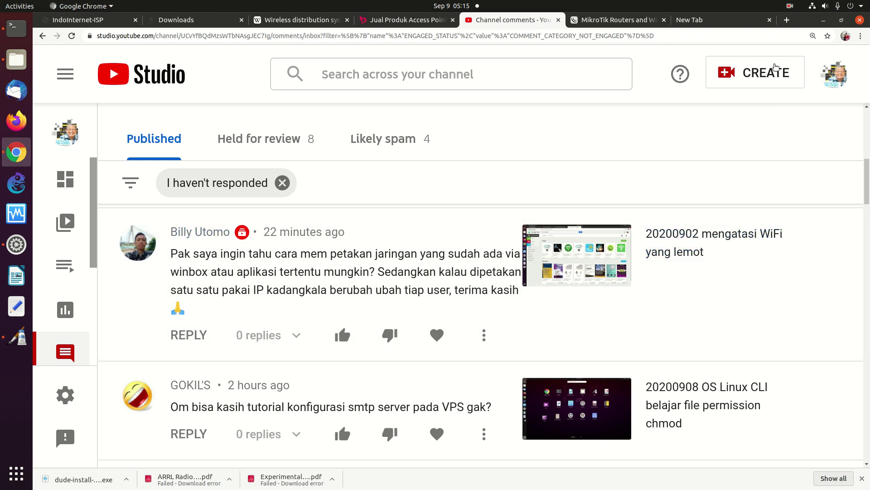
click(721, 23)
text(dedu)
click(370, 197)
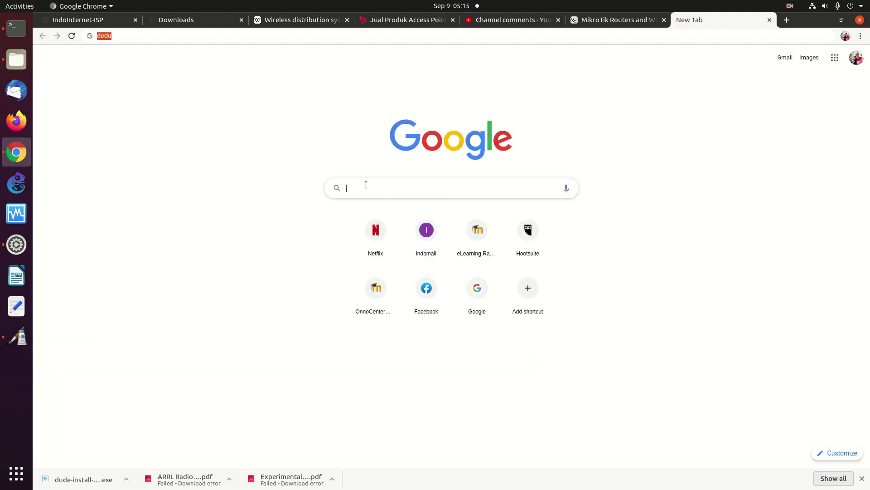
text(dude)
text( m)
key(BackSpace)
key(BackSpace)
text(m)
key(BackSpace)
text(,)
key(BackSpace)
text(mikrotik)
key(Return)
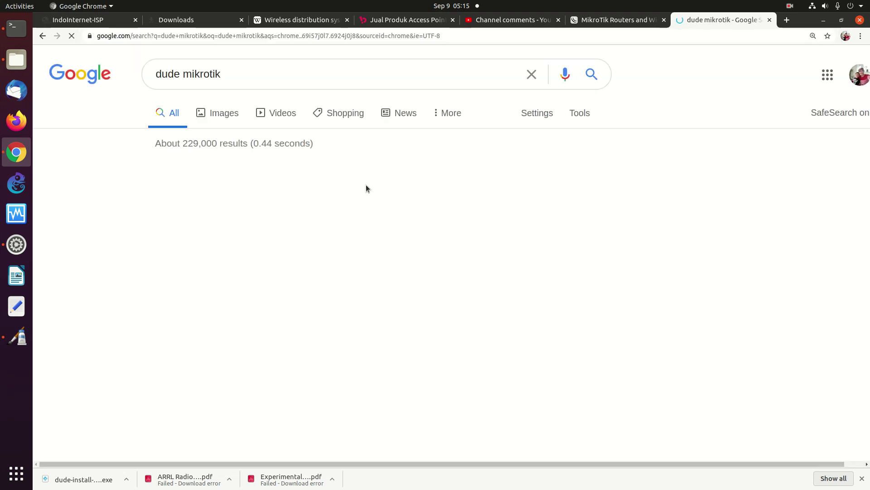
click(235, 118)
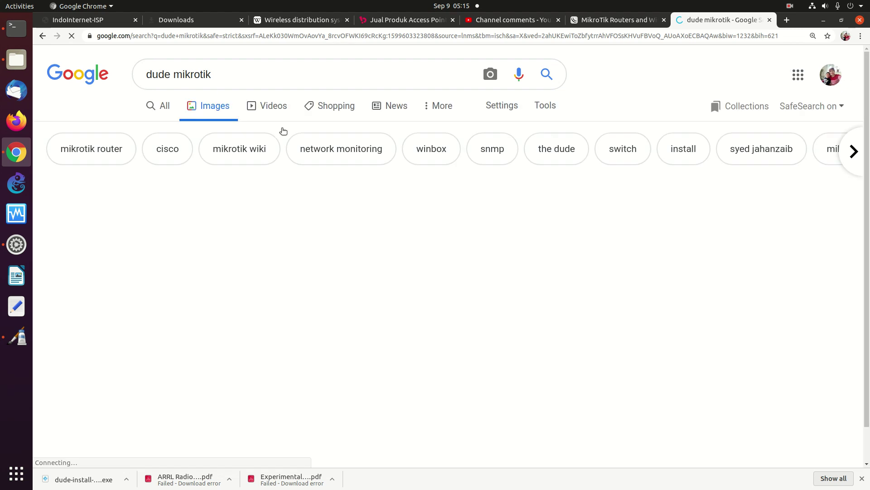
Preview the "manage hosts in Mikrotik Dude" and "MikroTik Routers and Wireless - Software" image results to compare their network maps
click(316, 224)
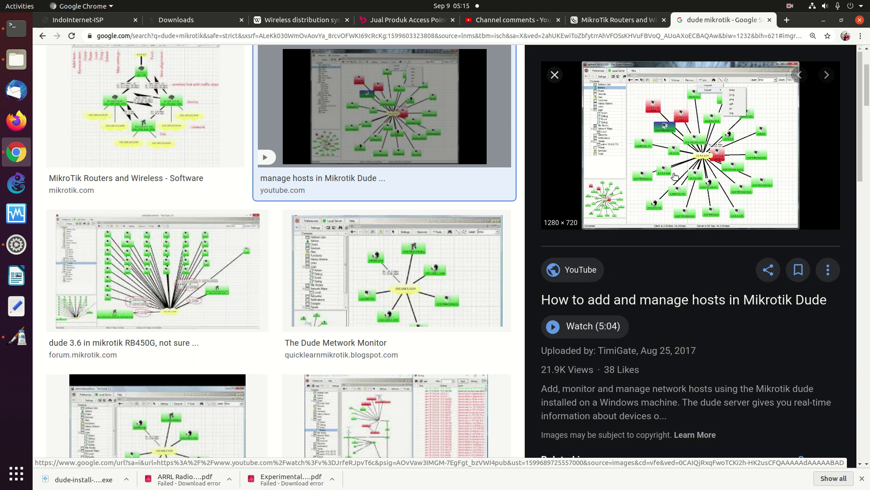
click(146, 144)
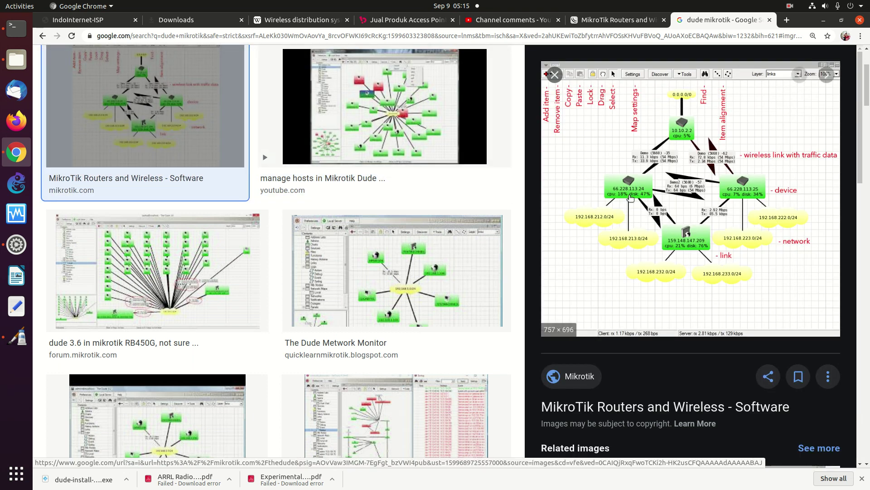
click(380, 115)
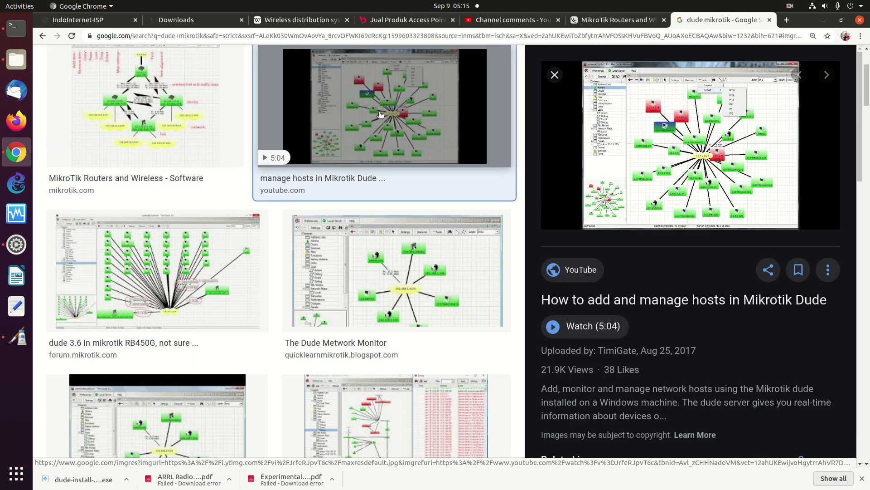
Open the YouTube video "How to add and manage hosts in Mikrotik Dude", then close it and return to the image results
click(648, 138)
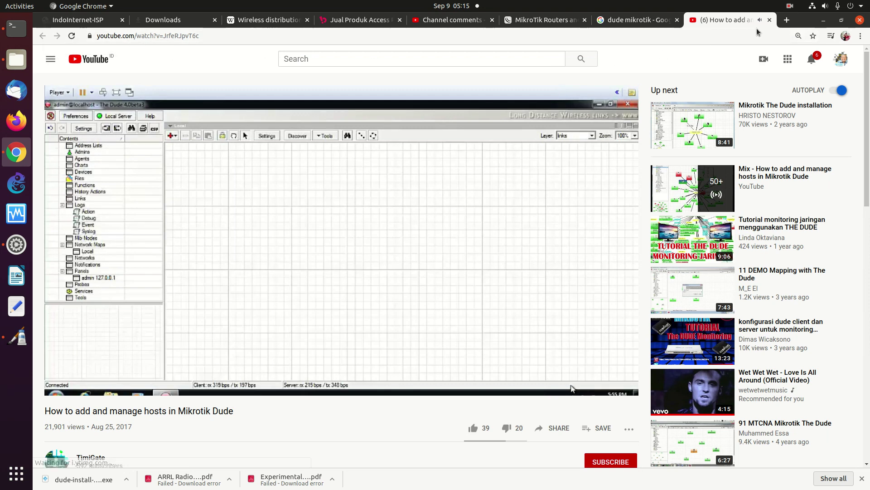
click(770, 20)
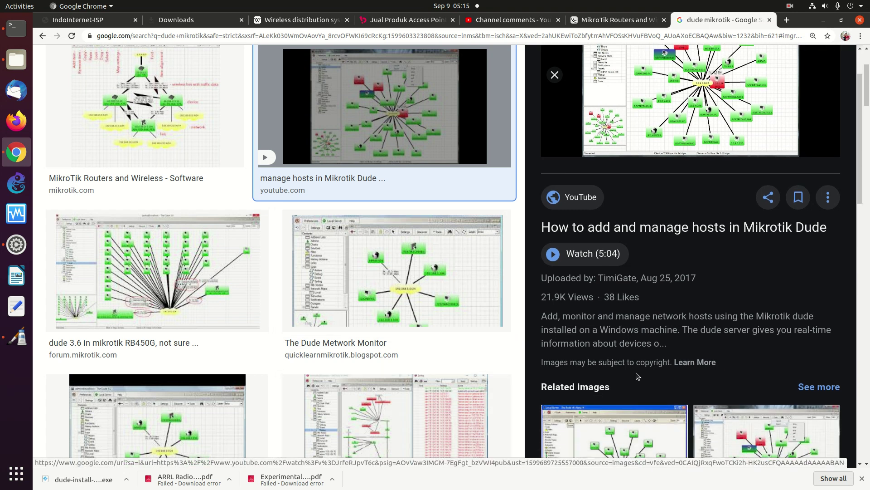
scroll(864, 164, down, 4)
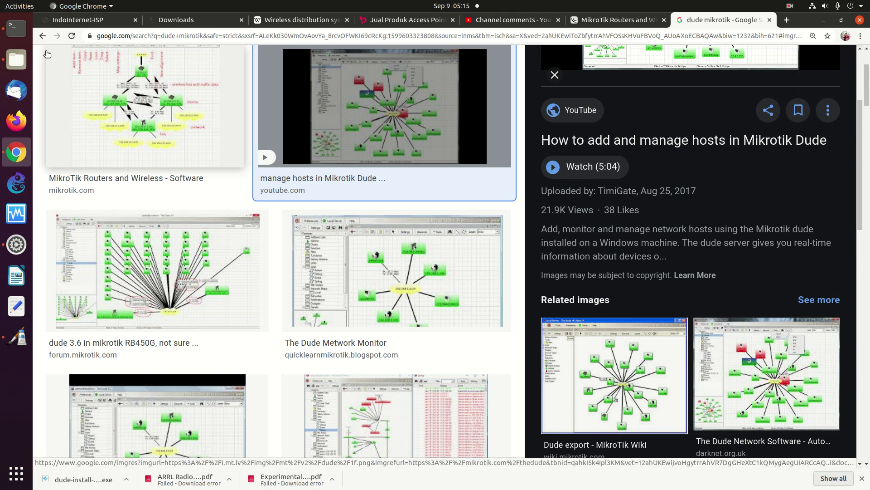
Preview the "MikroTik Routers and Wireless - Software" image and open the darknet.org.uk Dude map from its related images
click(159, 64)
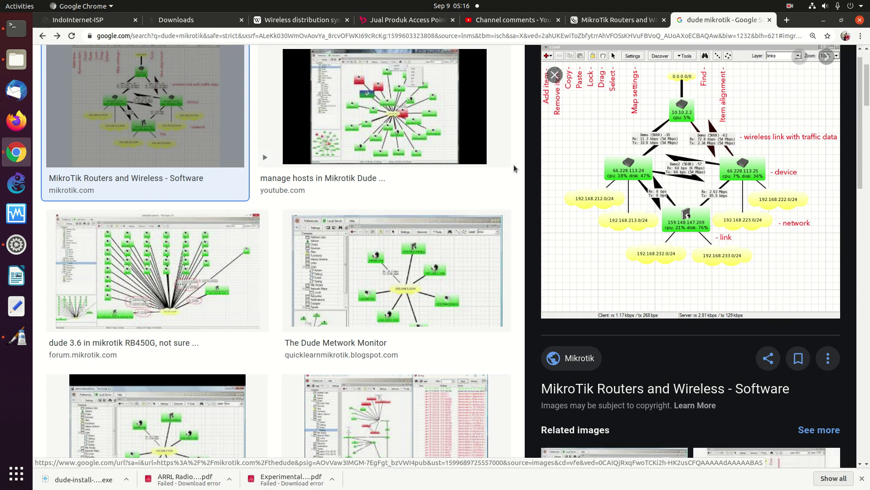
key(Down)
key(Down)
key(Down)
key(Down)
key(Down)
key(Down)
key(Down)
key(Down)
key(Down)
key(Down)
key(Down)
key(Down)
key(Down)
key(Down)
key(Down)
key(Down)
key(Down)
key(Down)
key(Down)
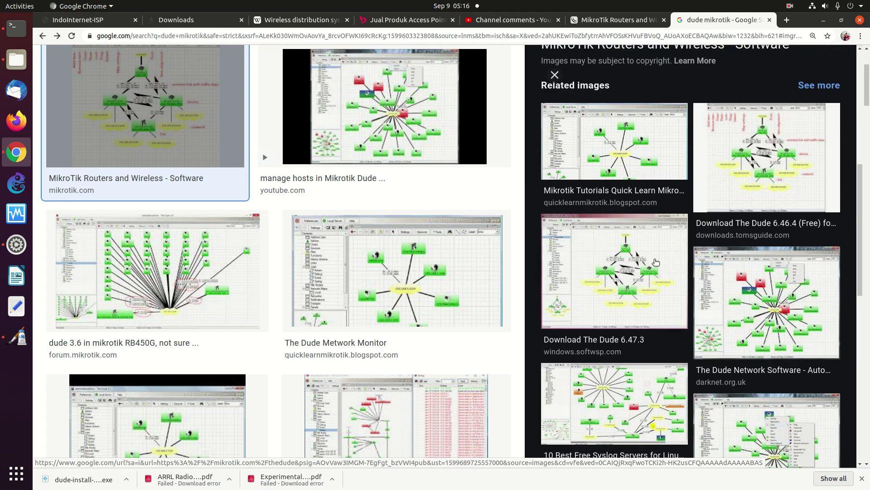
click(752, 301)
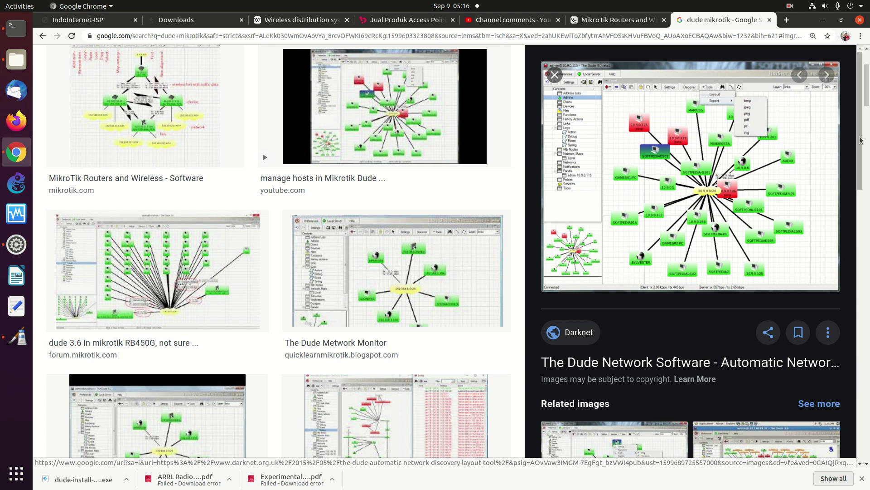
Open the BytesIn screenshot of The Dude with the dense network map from the related images
scroll(843, 222, down, 5)
scroll(844, 221, down, 1)
click(780, 213)
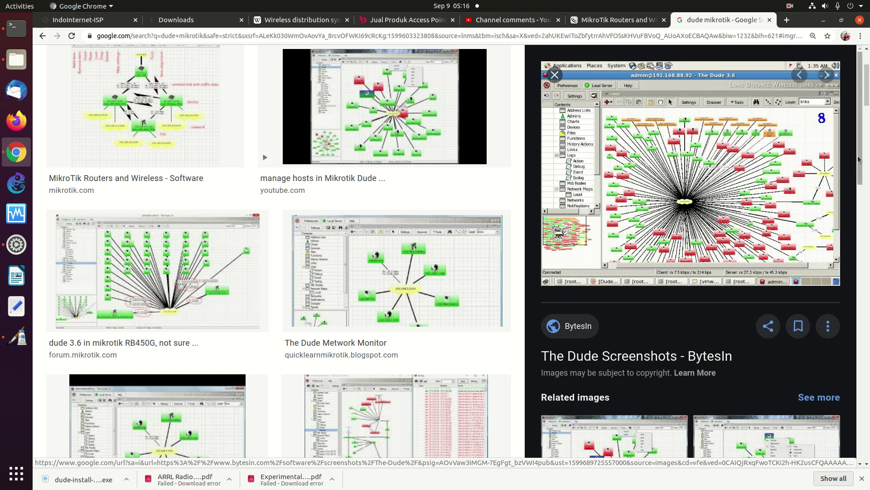
Browse the related images, then preview the "How to add and manage hosts" and "Mikrotik The Dude installation" results
scroll(824, 290, down, 9)
scroll(824, 290, down, 8)
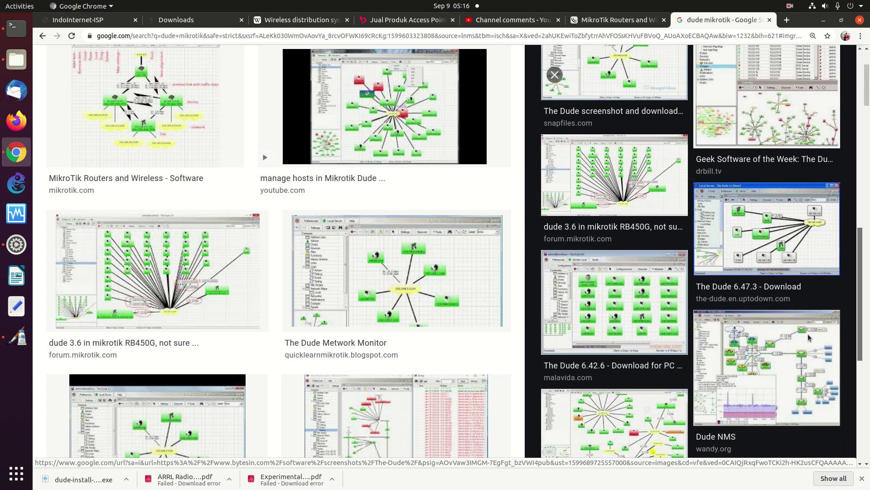
scroll(794, 392, down, 2)
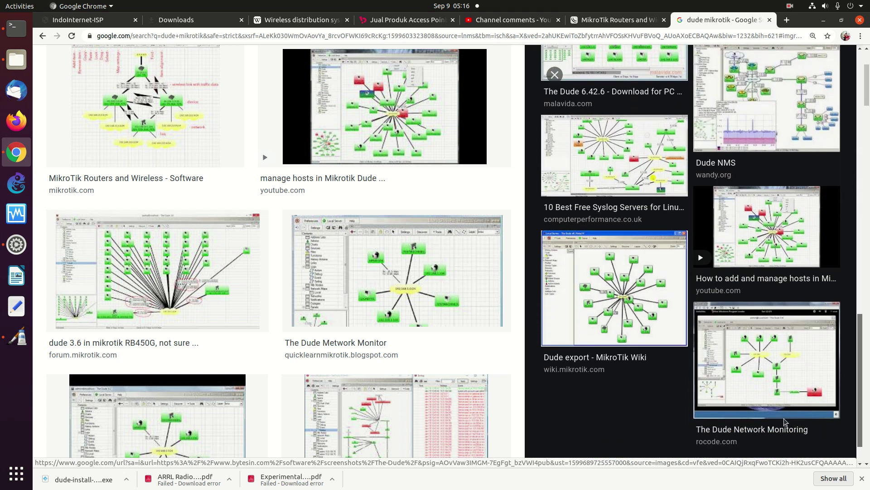
click(777, 240)
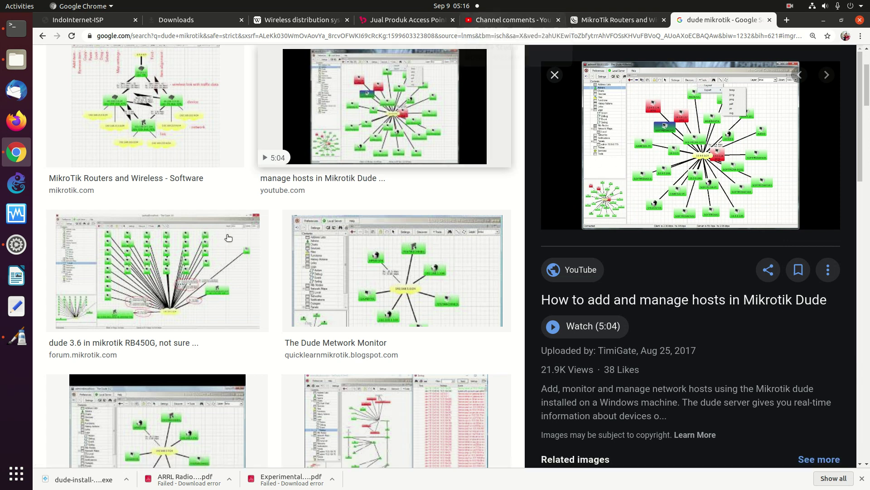
click(148, 396)
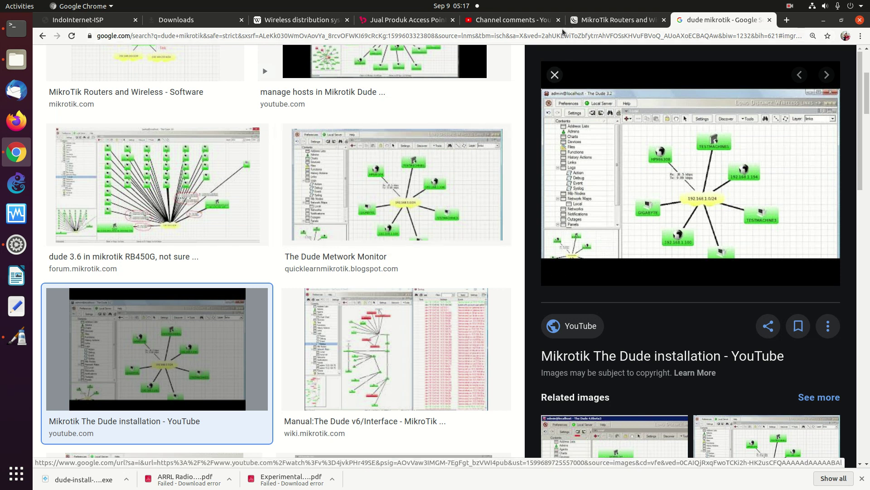
Review the viewer's comment in YouTube Studio, the MikroTik download page and the Dude image results, ending on the comment
click(519, 20)
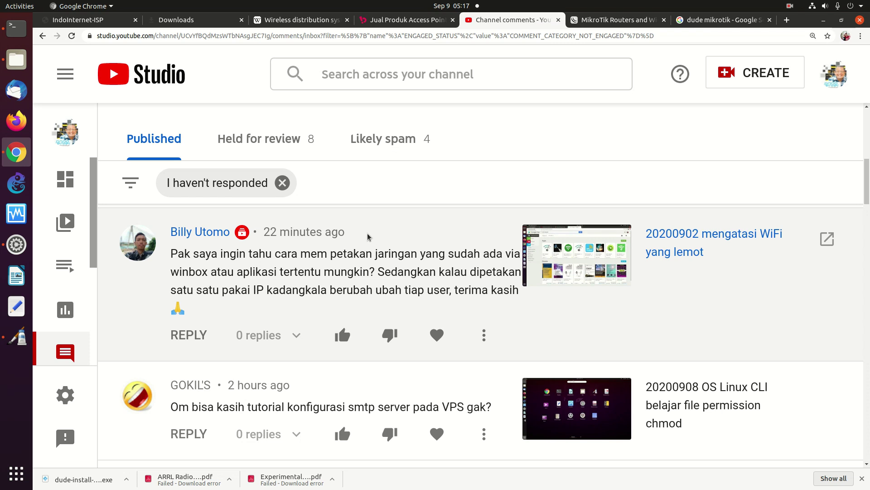
click(603, 22)
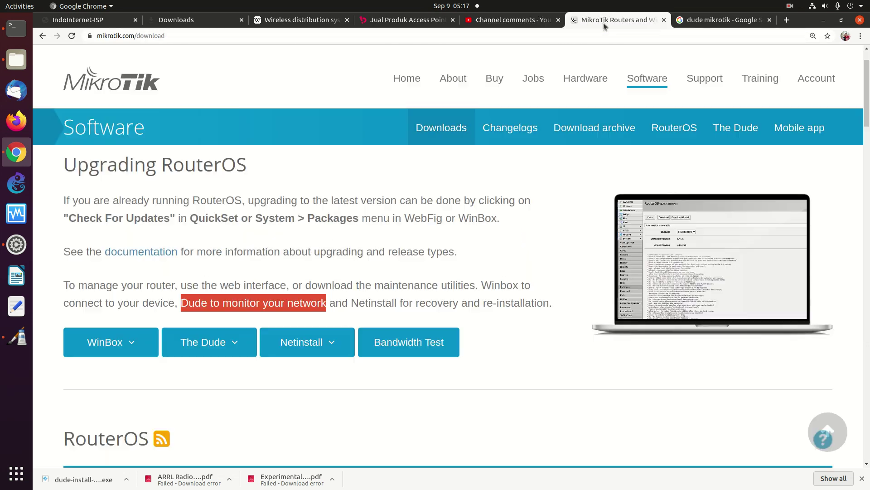
click(693, 22)
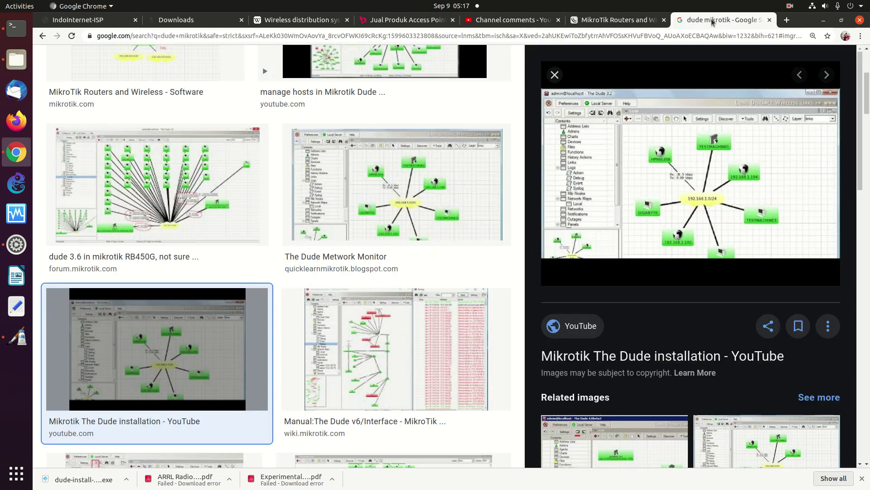
click(520, 22)
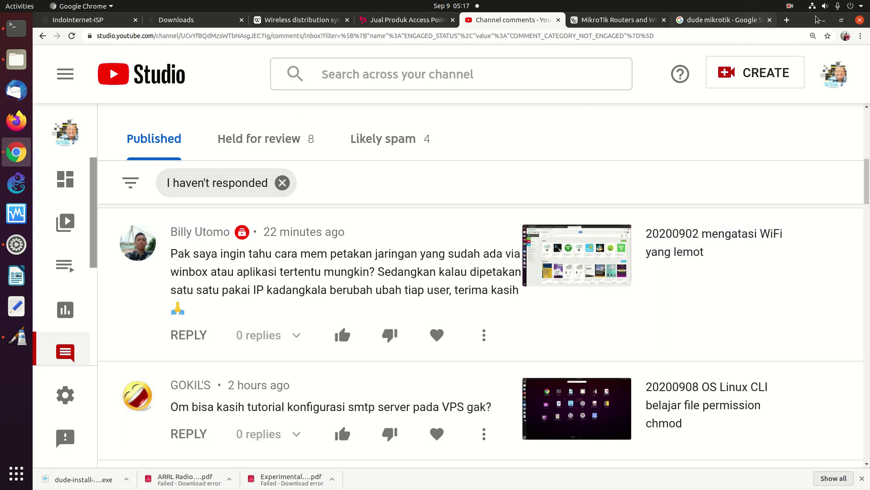